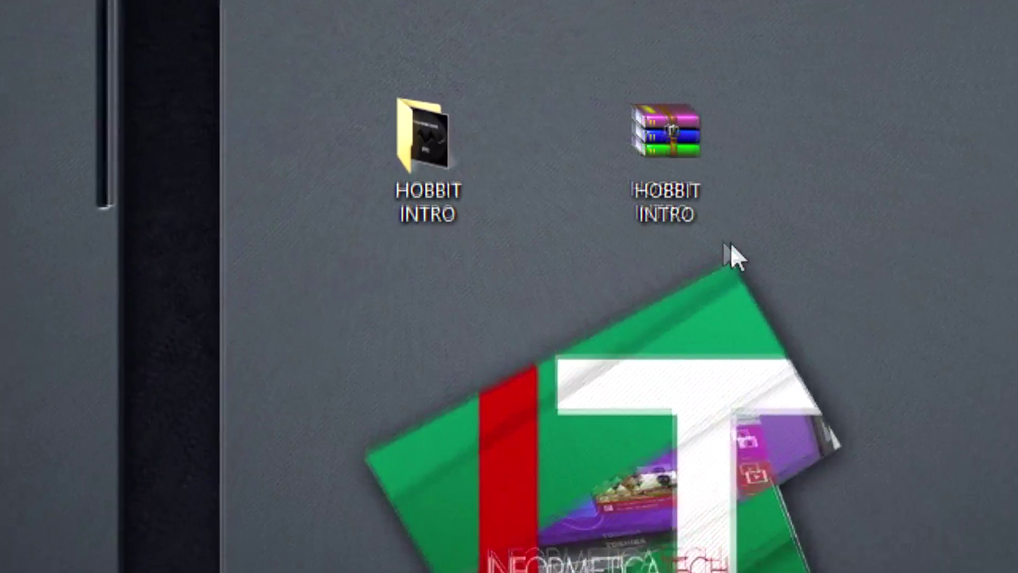
# Open the extracted HOBBIT INTRO folder on the desktop
pyautogui.click(636, 142)
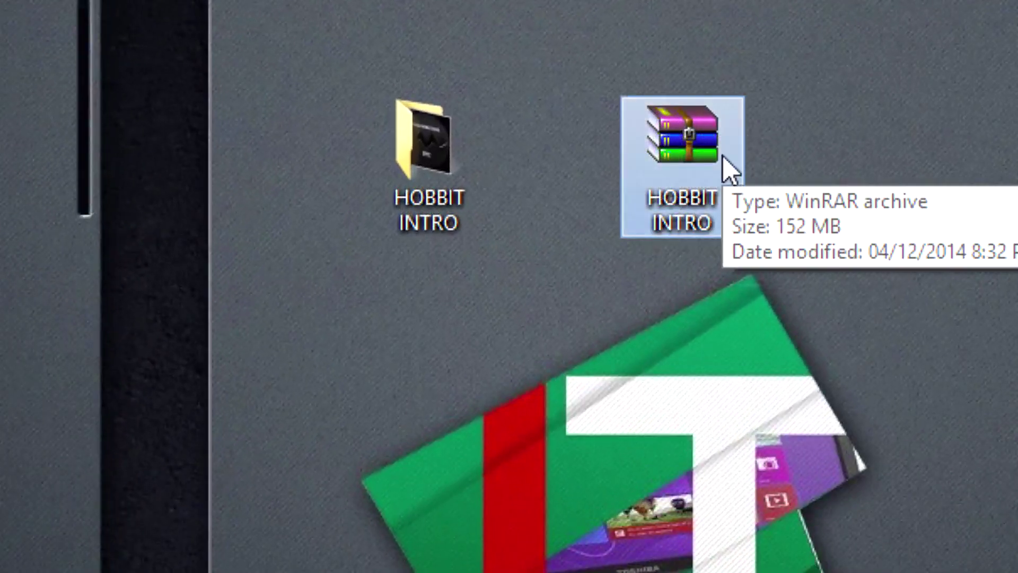
pyautogui.click(453, 256)
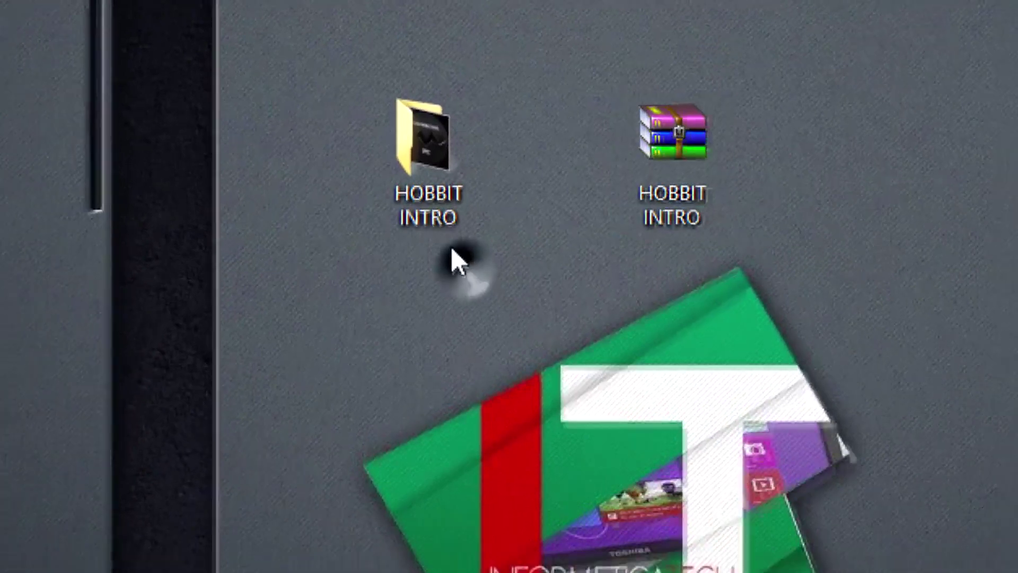
pyautogui.doubleClick(437, 212)
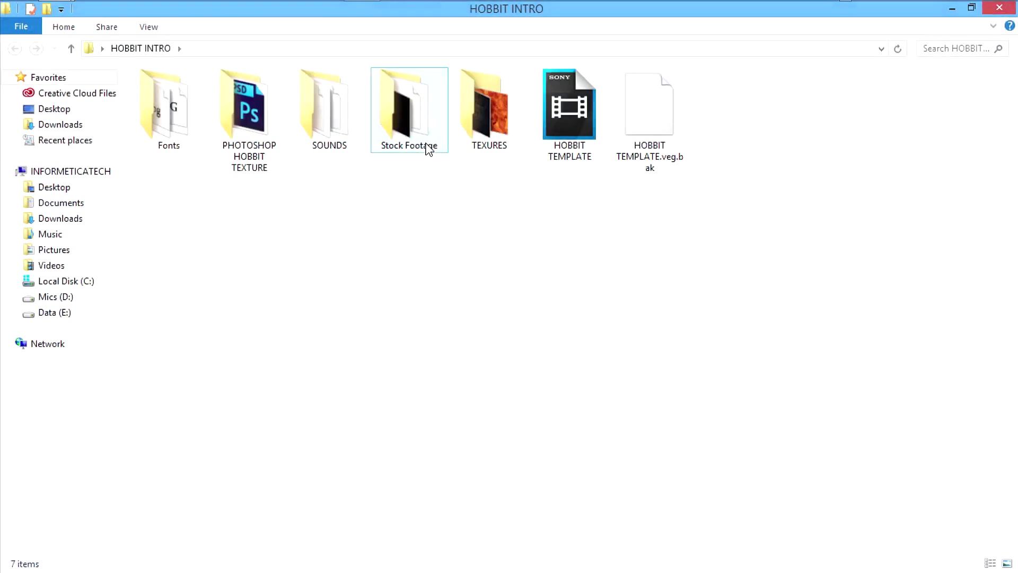
# Install all three TrueType fonts from the Fonts folder, then return to HOBBIT INTRO
pyautogui.doubleClick(169, 132)
pyautogui.moveTo(237, 231); pyautogui.dragTo(175, 93)
pyautogui.rightClick(175, 93)
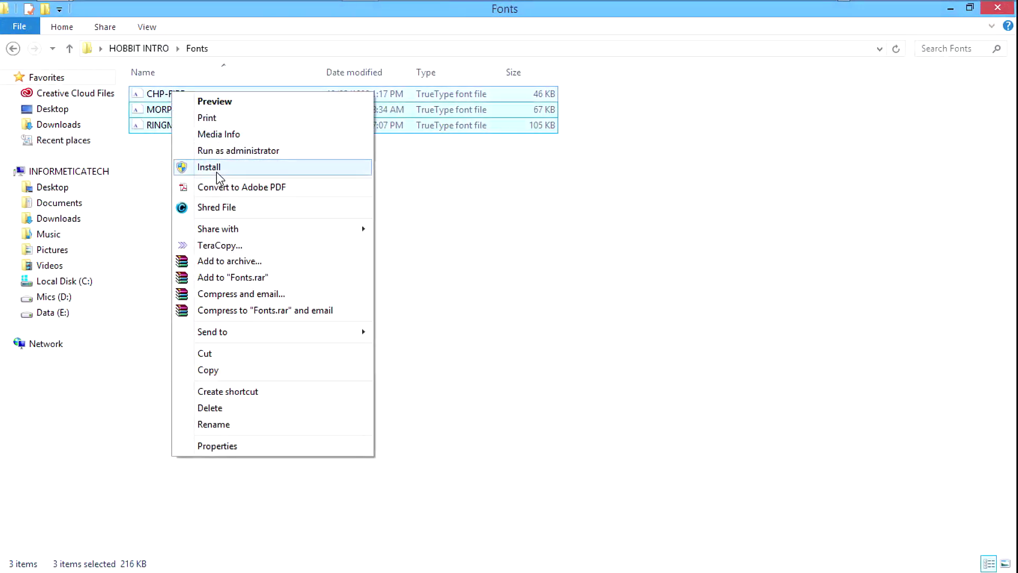
pyautogui.click(12, 48)
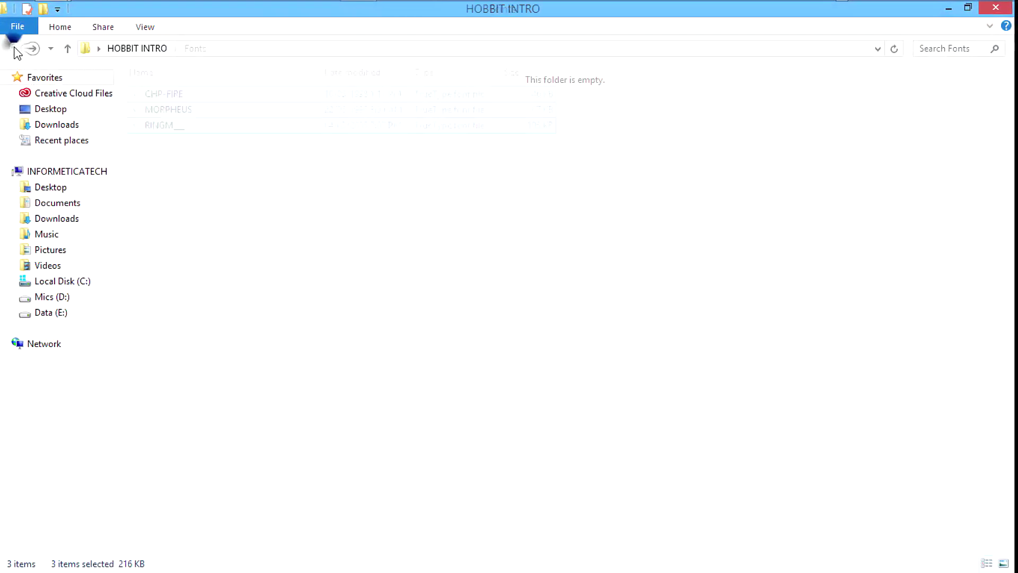
# Open THE HOBBIT TEXTURE.psd from PHOTOSHOP HOBBIT TEXTURE and delete the TEMPLATE and THE layers
pyautogui.doubleClick(240, 157)
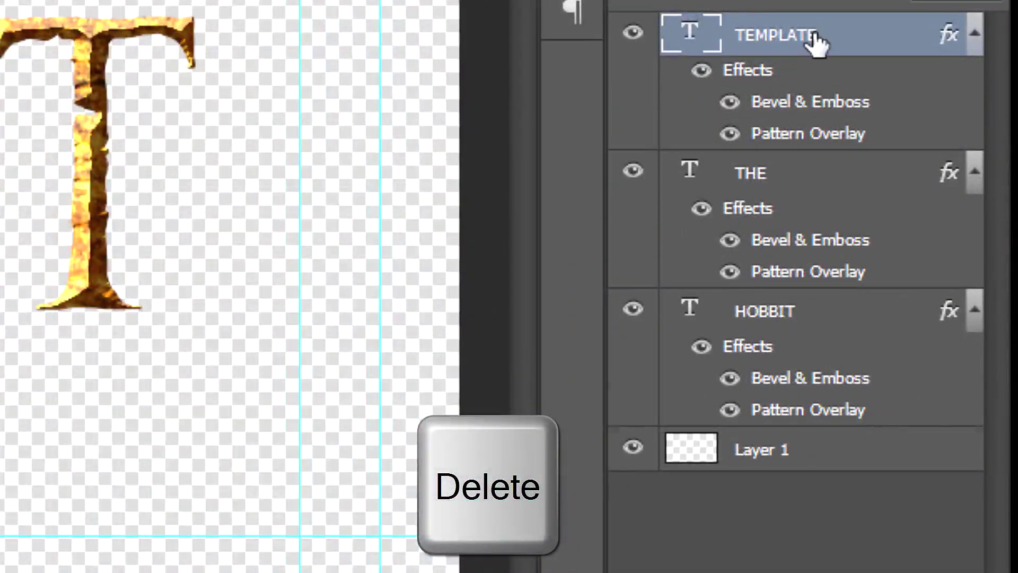
pyautogui.press('Delete')
pyautogui.press('Delete')
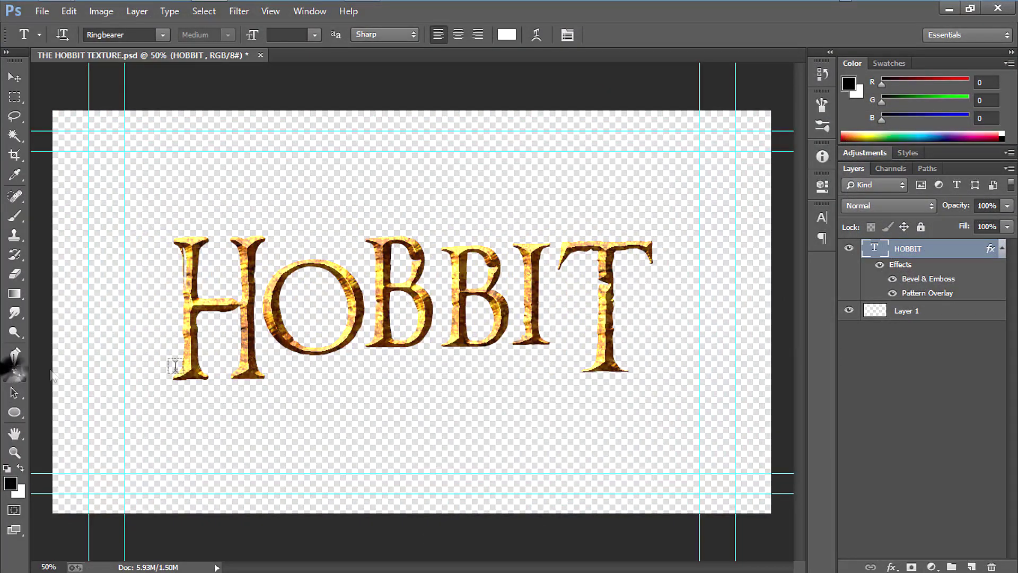
# Replace the HOBBIT wording with TEXT and move the title toward the canvas centre
pyautogui.moveTo(610, 294); pyautogui.dragTo(203, 307)
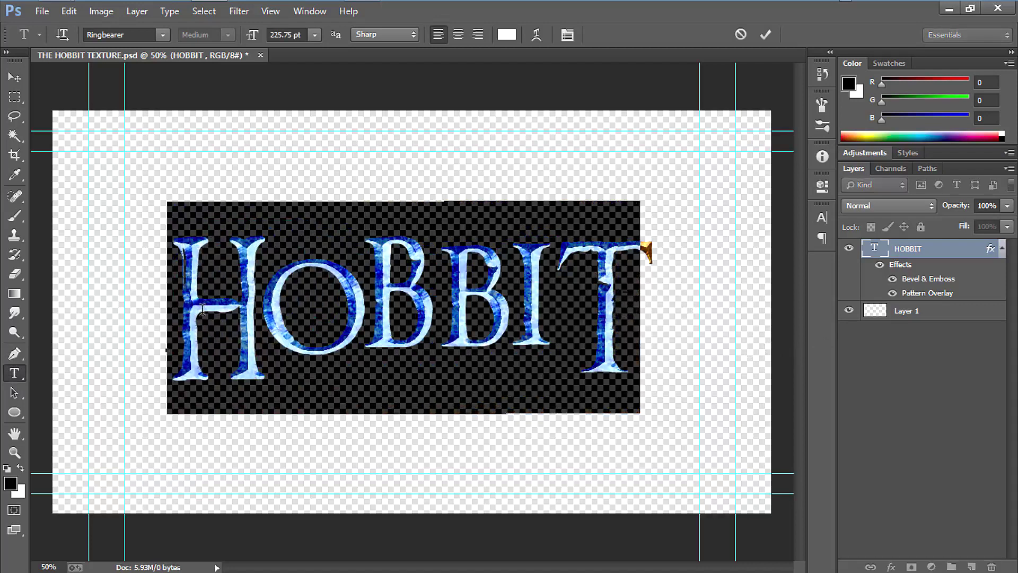
pyautogui.write('TEXT')
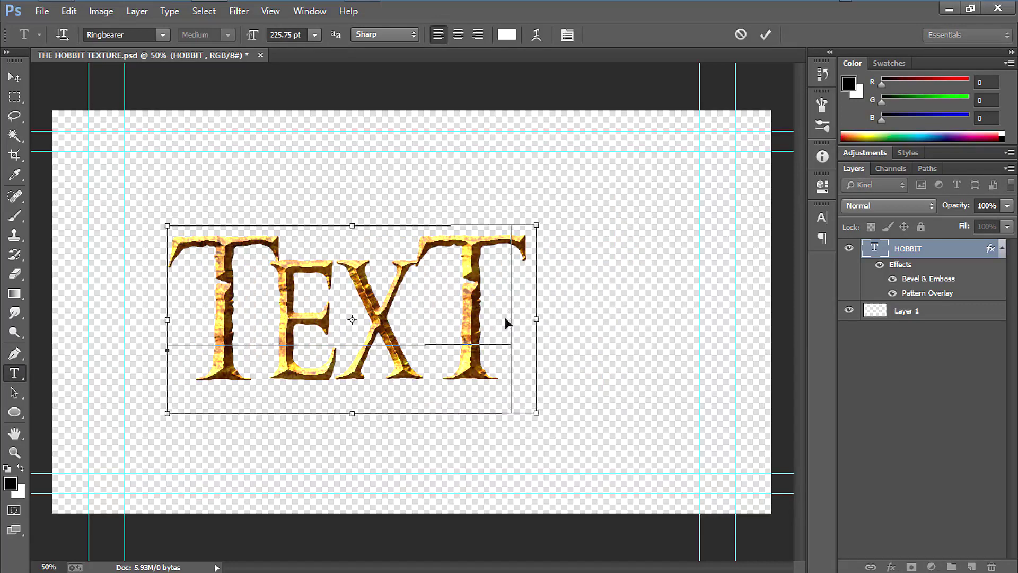
pyautogui.click(17, 82)
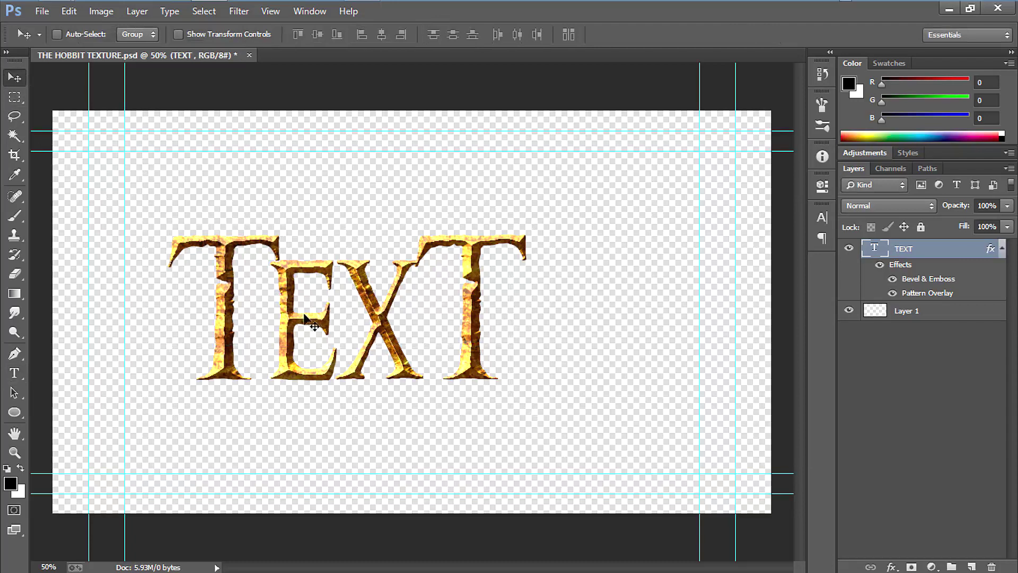
pyautogui.moveTo(322, 316); pyautogui.dragTo(398, 301)
pyautogui.scroll(-1, 403, 307)
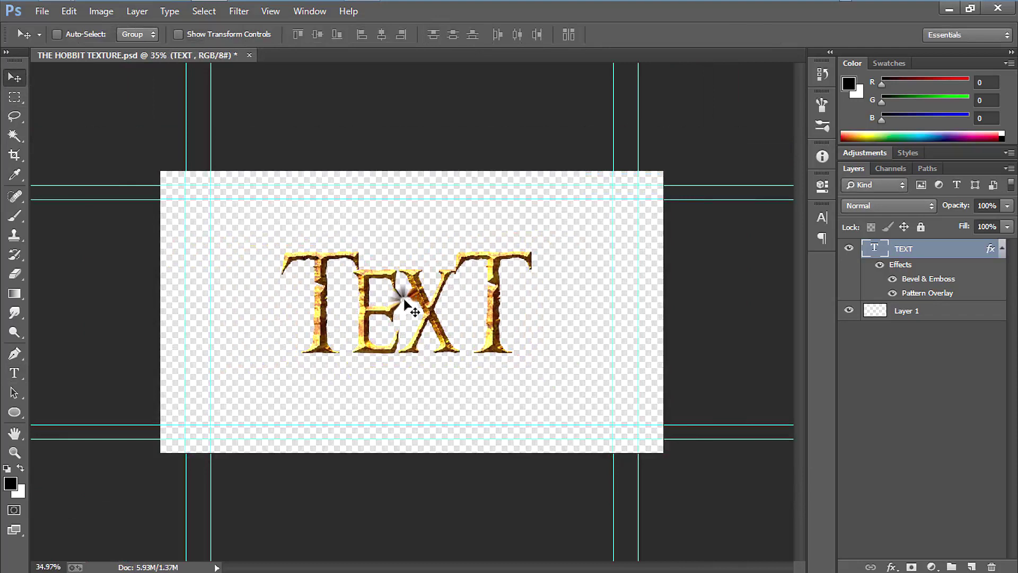
pyautogui.scroll(2, 393, 278)
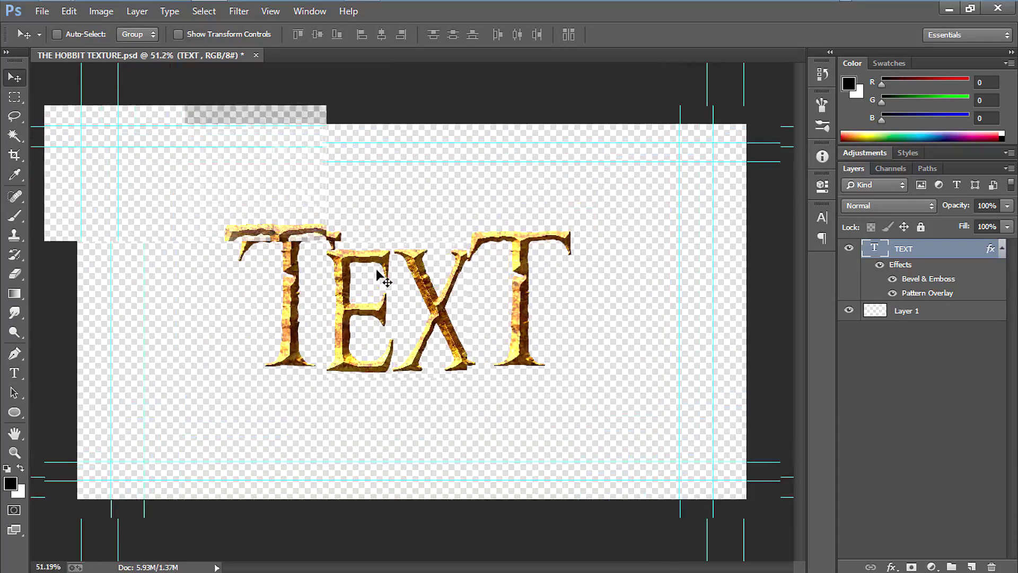
pyautogui.scroll(-2, 389, 275)
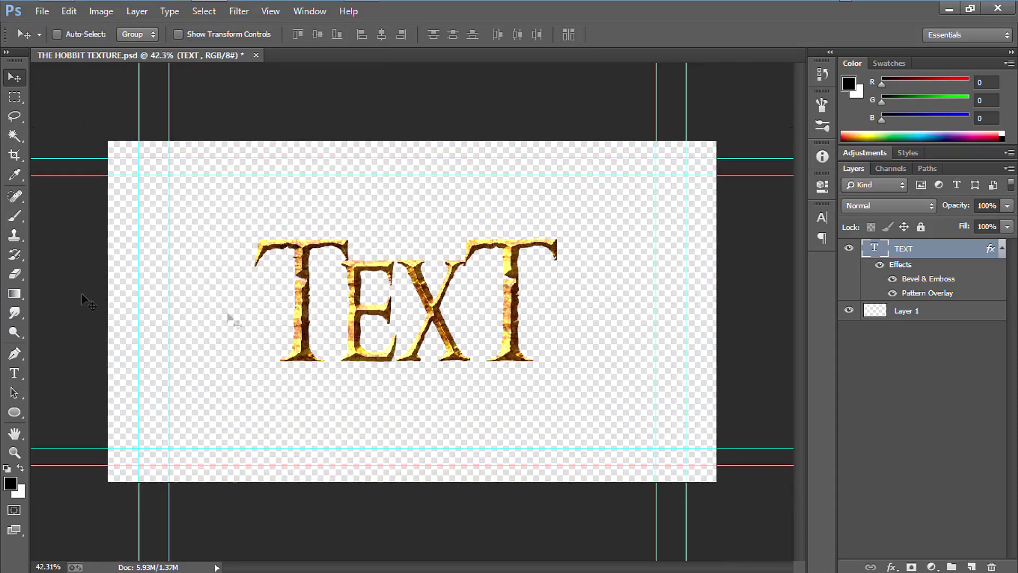
# Add a small YOUR TEXT line above the TEXT title
pyautogui.click(15, 373)
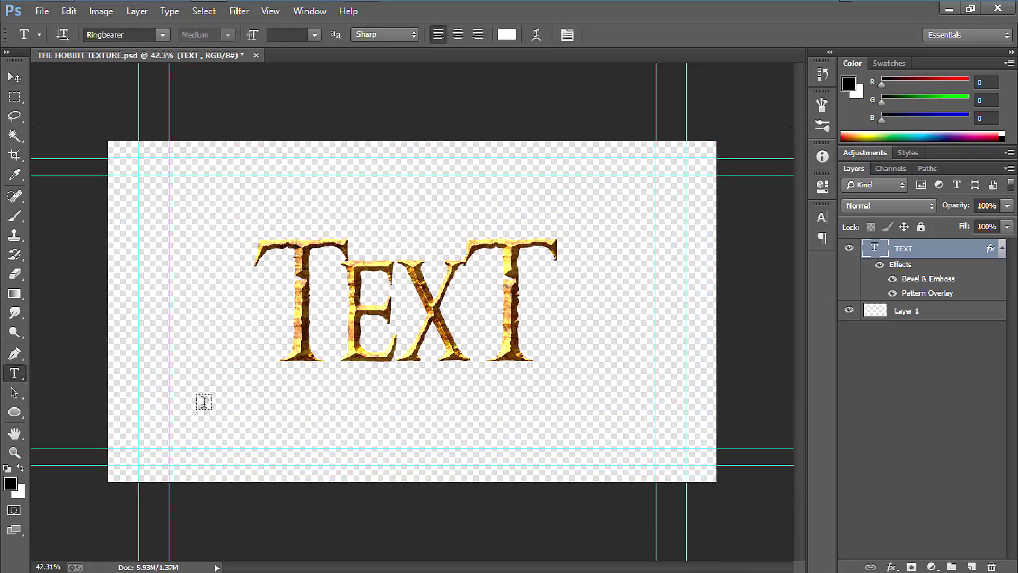
pyautogui.click(272, 212)
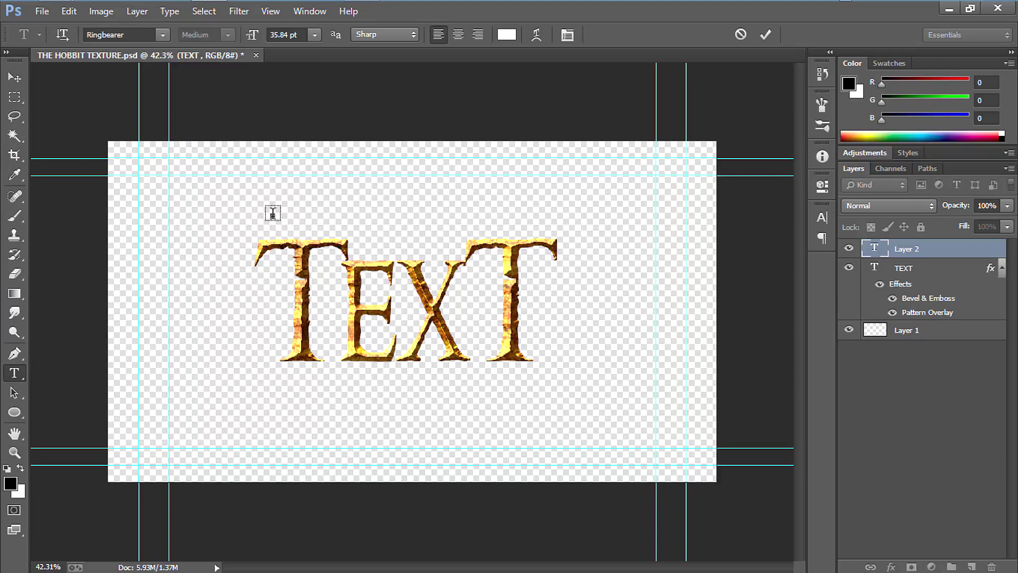
pyautogui.write('Quick')
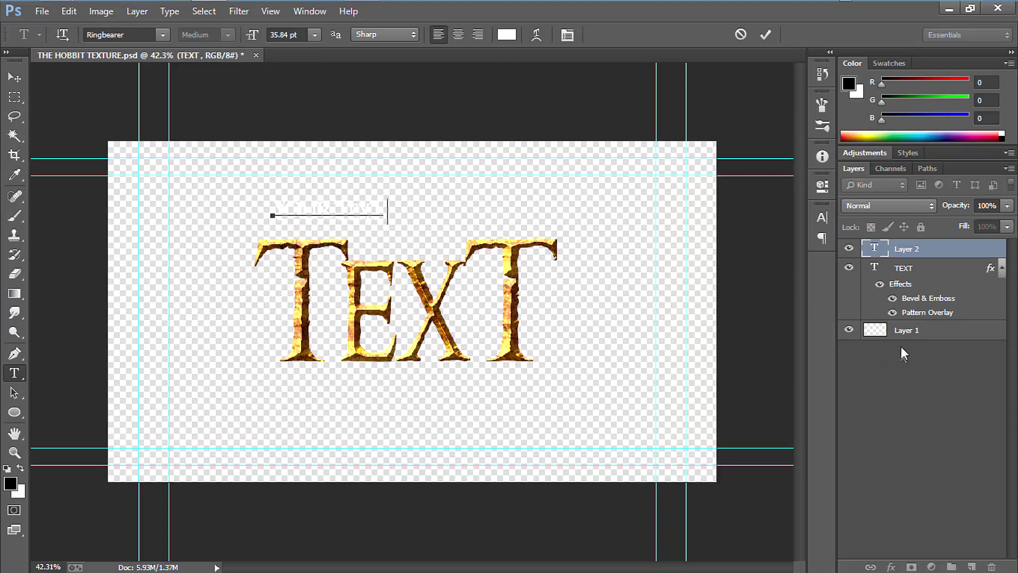
# Copy the TEXT layer's gold style and paste it onto the YOUR TEXT layer
pyautogui.click(912, 275)
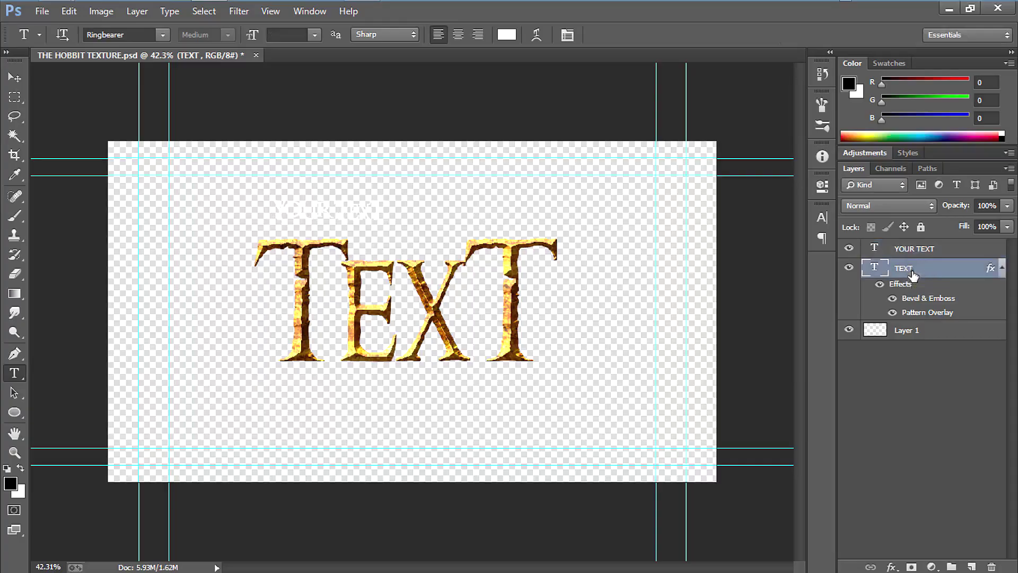
pyautogui.rightClick(912, 274)
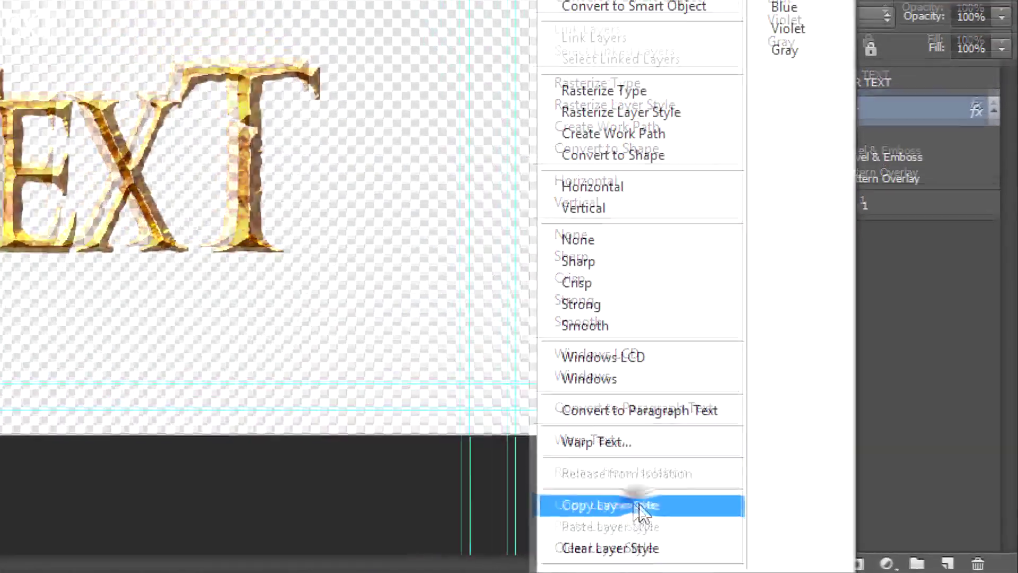
pyautogui.click(609, 497)
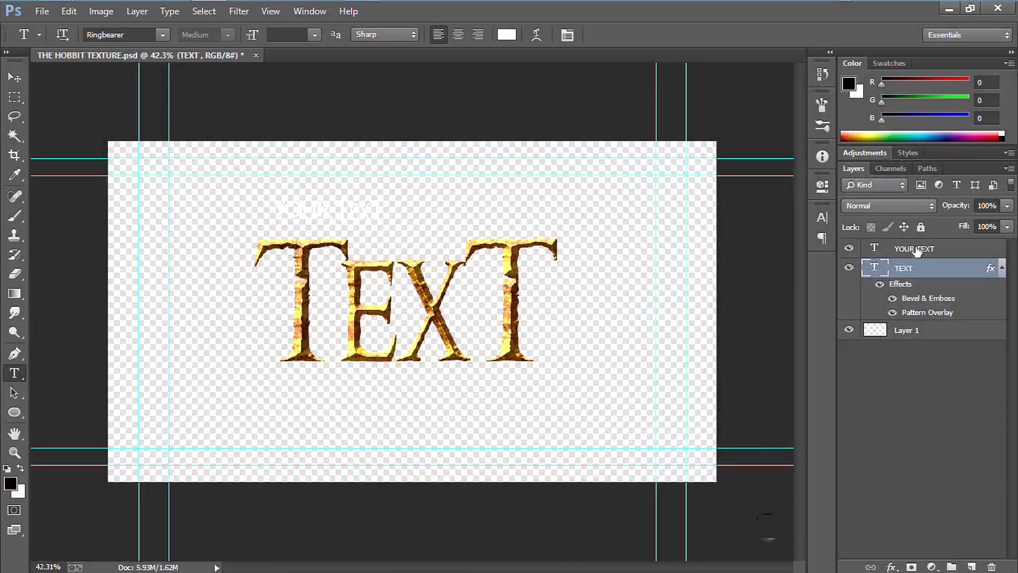
pyautogui.click(917, 249)
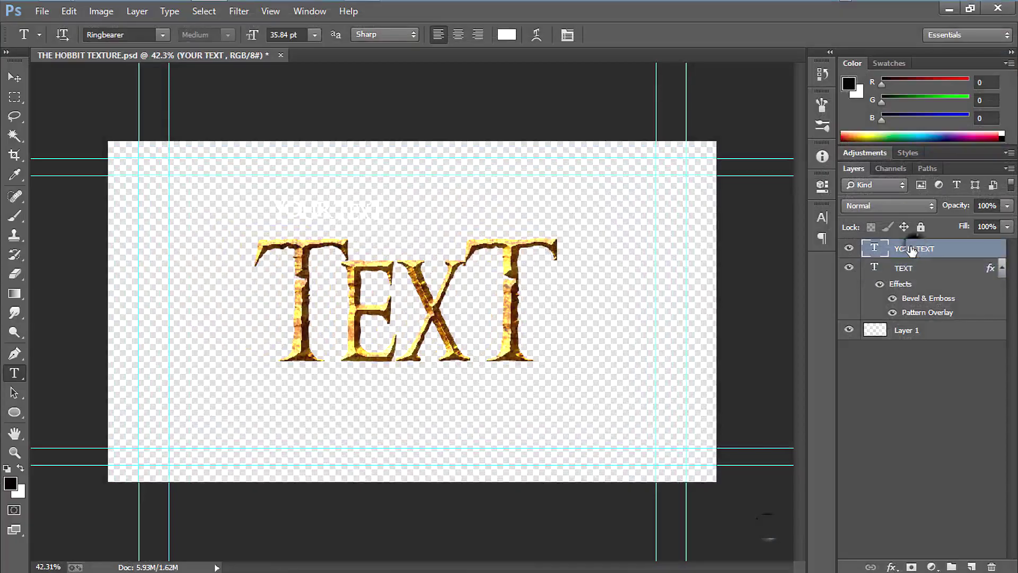
pyautogui.rightClick(912, 250)
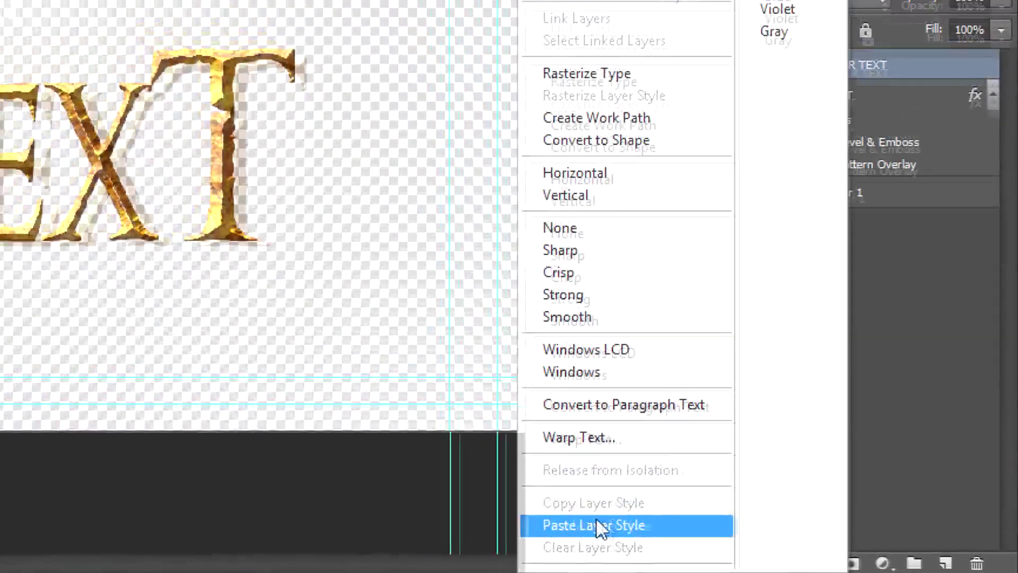
pyautogui.click(768, 552)
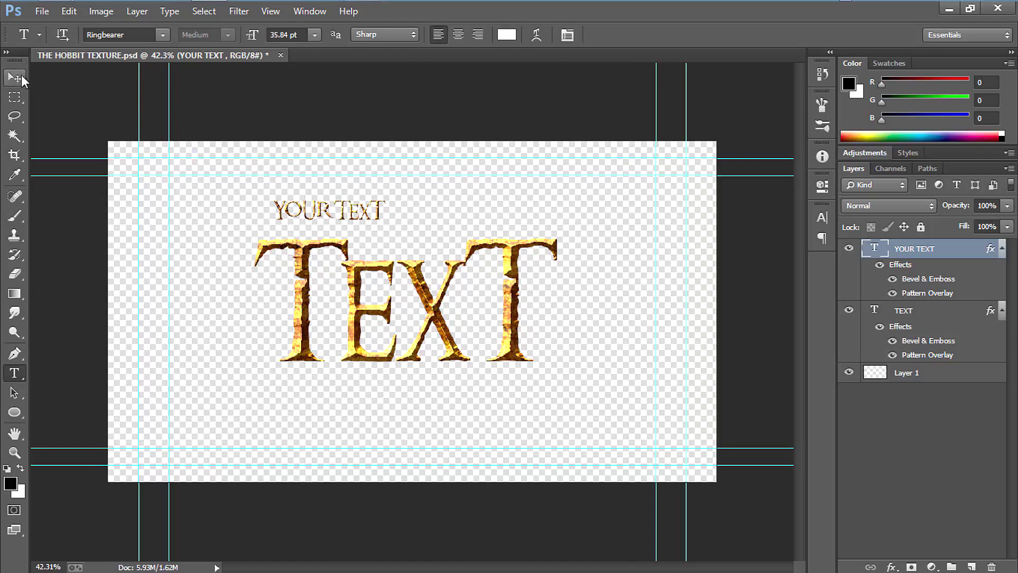
# Move the gold YOUR TEXT line below the TEXT title and select its letters
pyautogui.click(18, 78)
pyautogui.moveTo(326, 210); pyautogui.dragTo(395, 389)
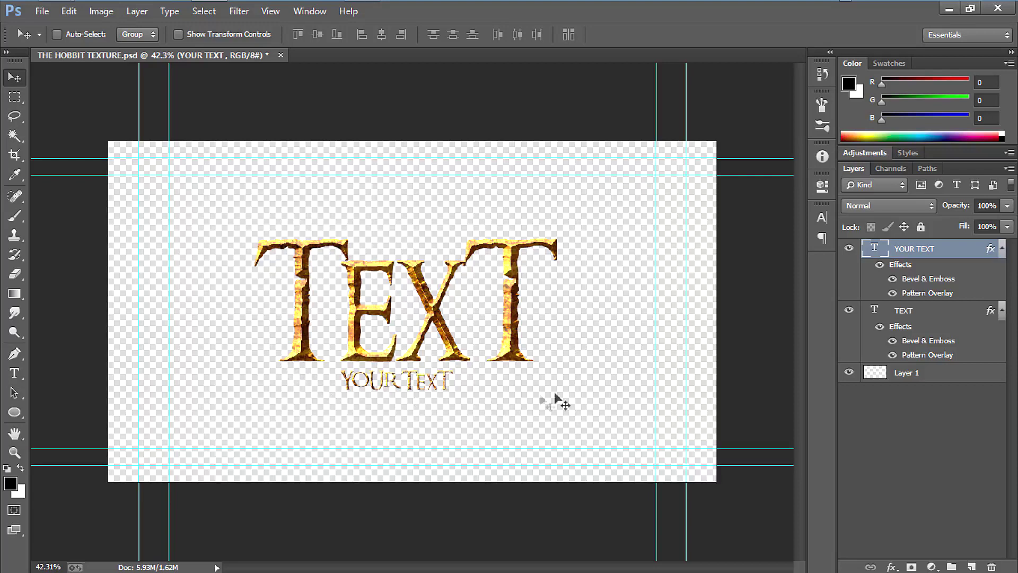
pyautogui.click(14, 373)
pyautogui.moveTo(339, 380); pyautogui.dragTo(454, 381)
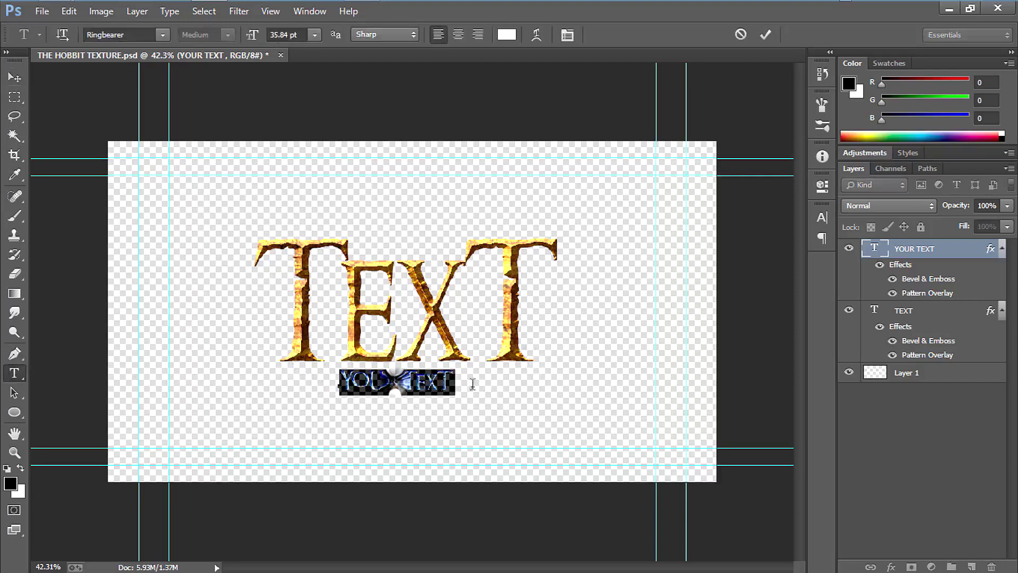
# Stretch YOUR TEXT horizontally to 400% and shift it left under TEXT
pyautogui.click(821, 218)
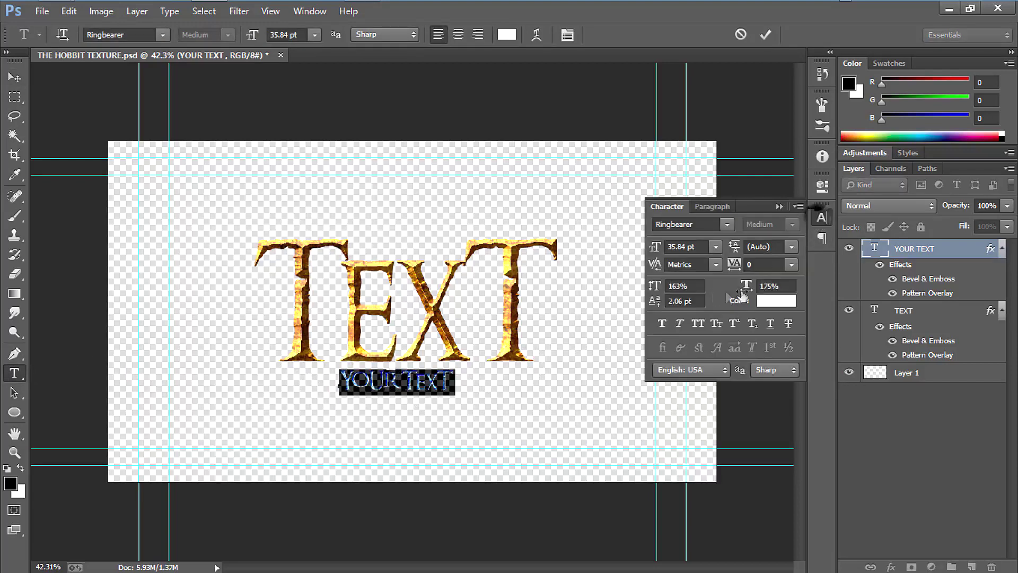
pyautogui.moveTo(746, 286); pyautogui.dragTo(776, 286)
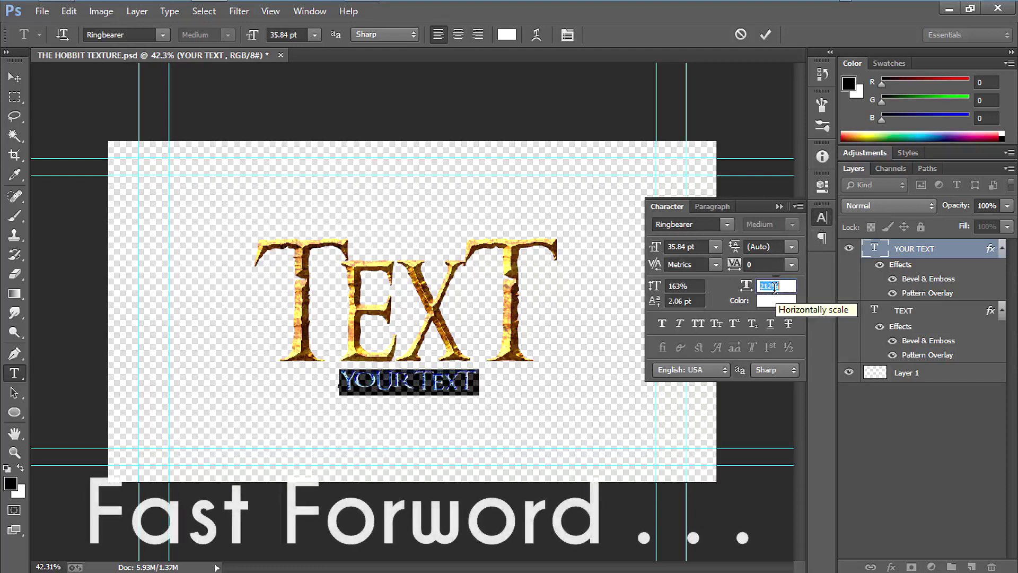
pyautogui.write('500')
pyautogui.press('Return')
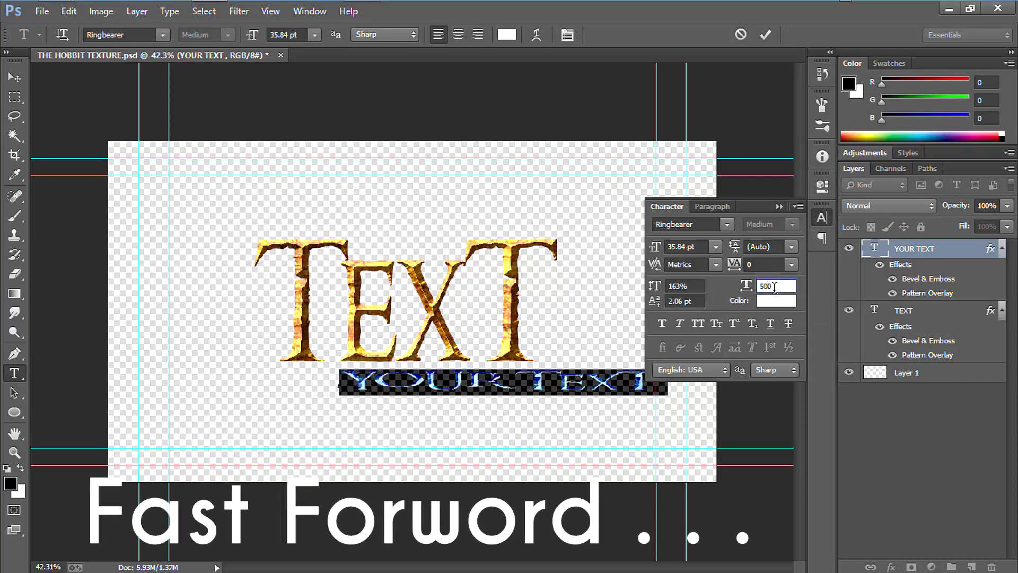
pyautogui.moveTo(524, 398); pyautogui.dragTo(466, 394)
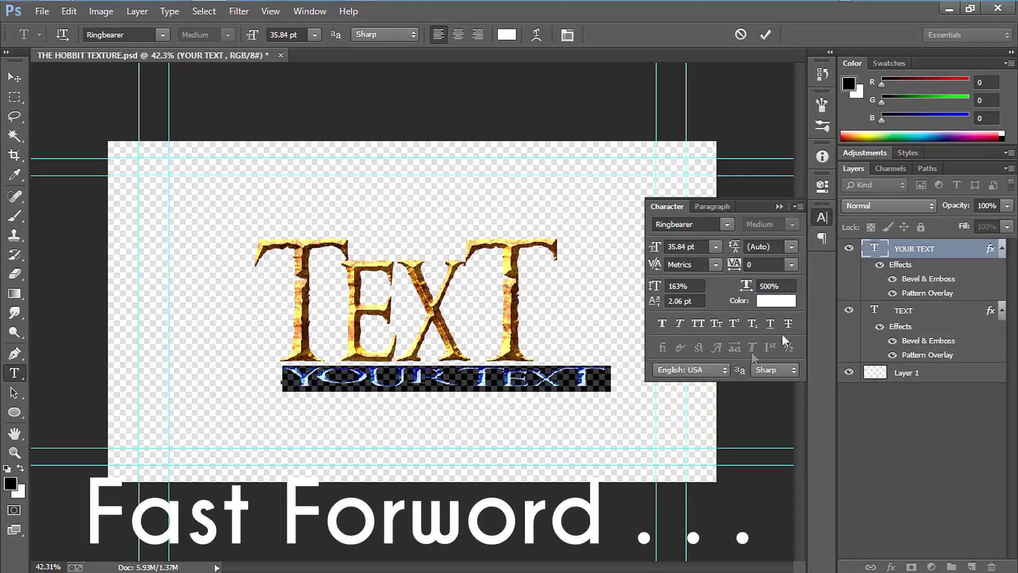
pyautogui.moveTo(745, 289); pyautogui.dragTo(718, 287)
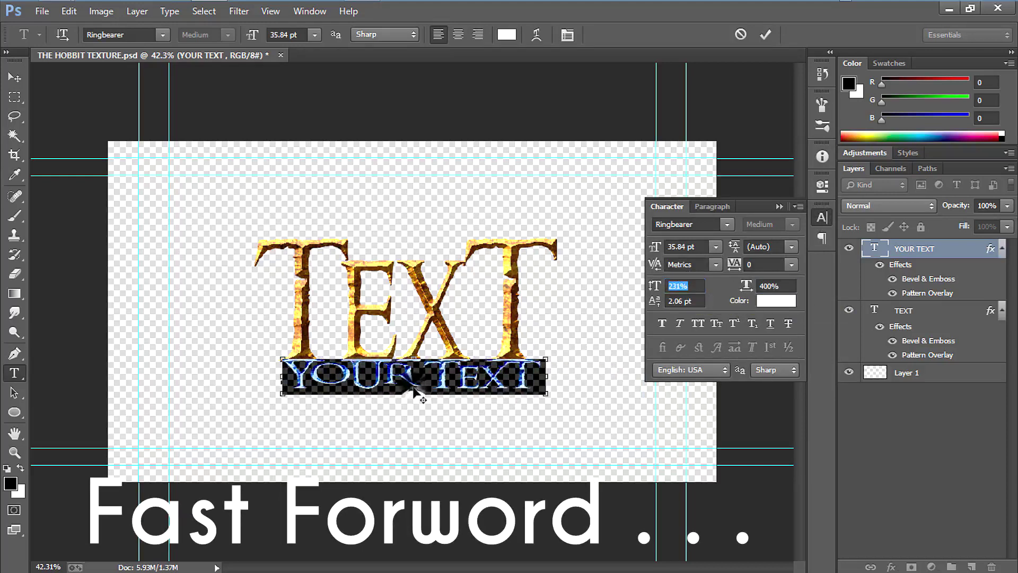
# Raise YOUR TEXT's vertical scale to 245% and commit the text edit
pyautogui.moveTo(416, 386); pyautogui.dragTo(410, 393)
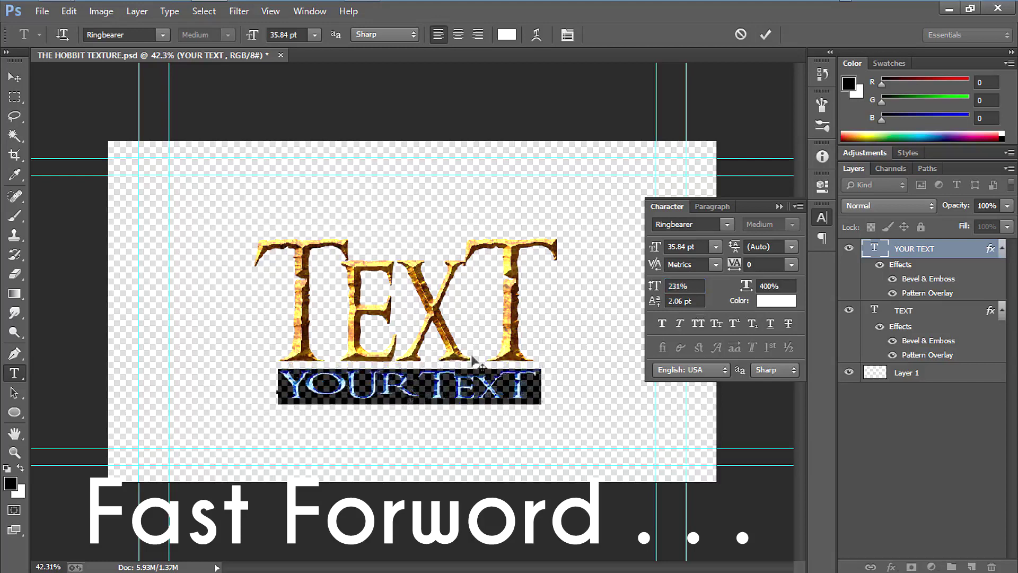
pyautogui.click(688, 289)
pyautogui.scroll(20, 688, 289)
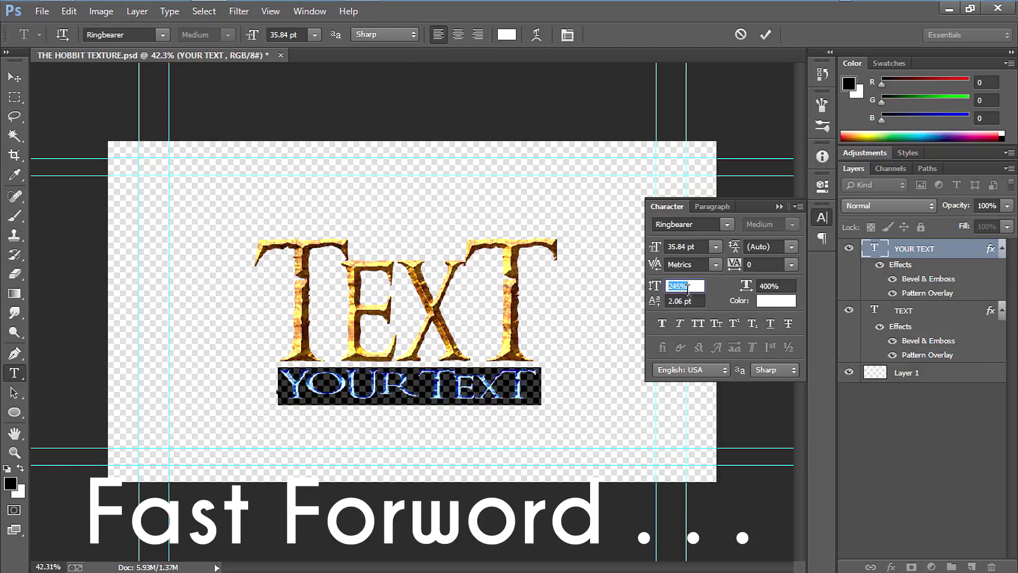
pyautogui.click(778, 207)
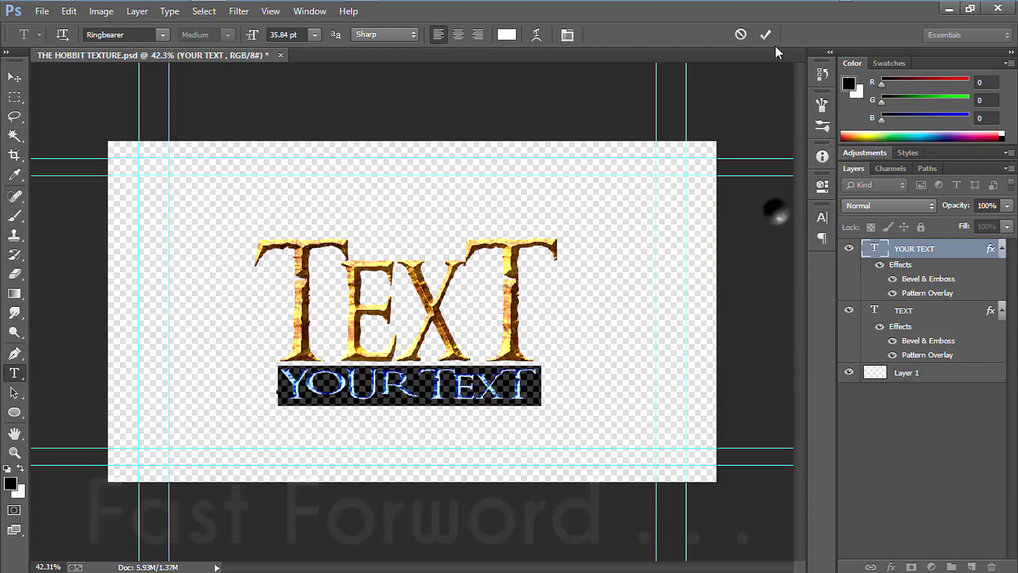
pyautogui.click(765, 34)
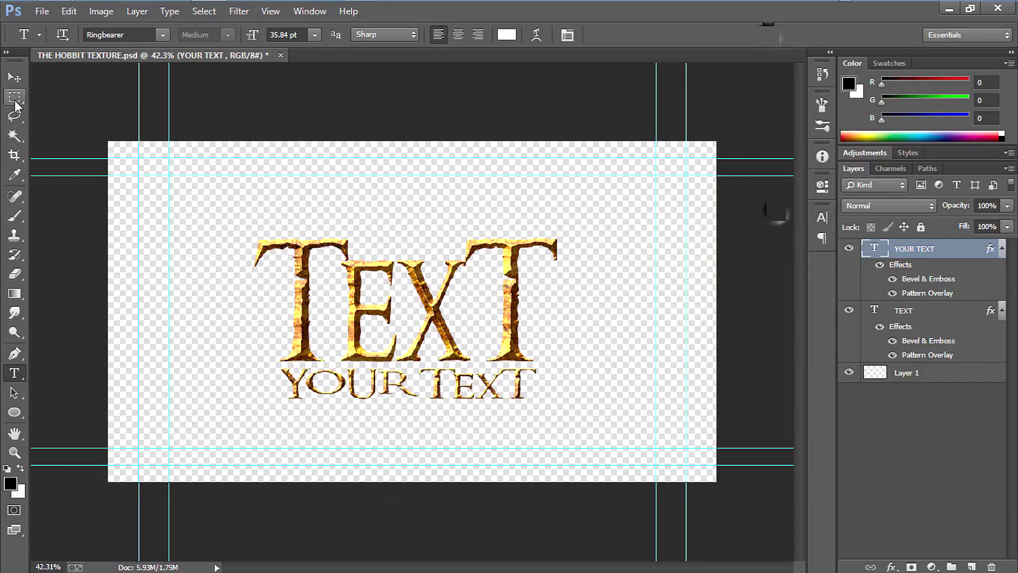
pyautogui.click(15, 77)
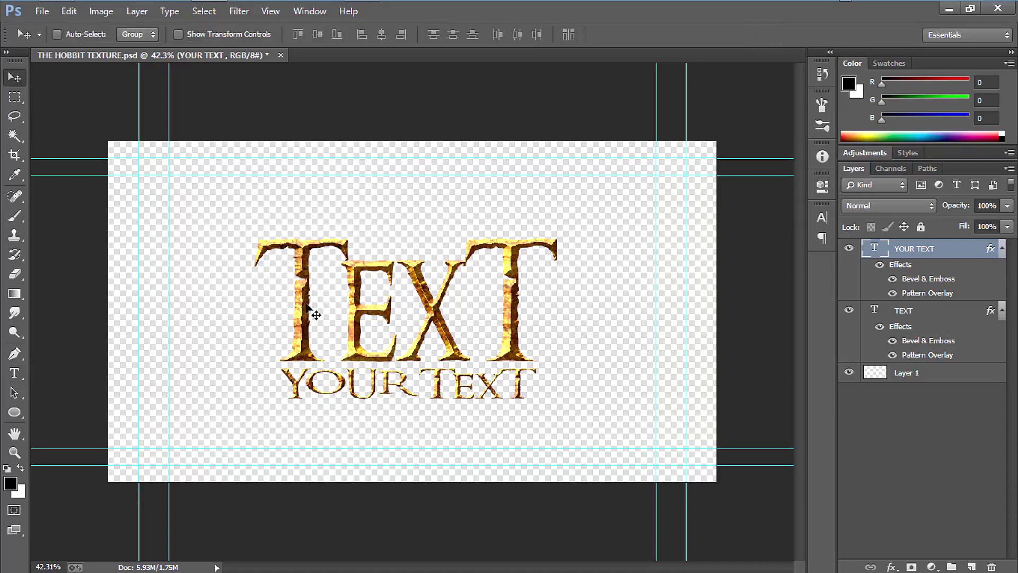
pyautogui.scroll(3, 307, 310)
pyautogui.scroll(1, 291, 333)
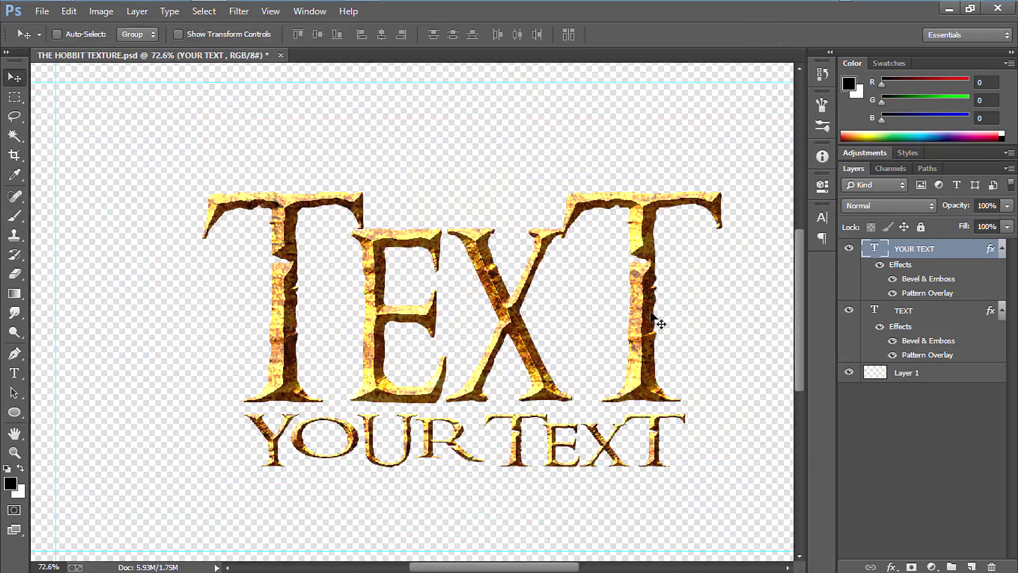
# Open gold-stone.jpg from Desktop > HOBBIT INTRO > TEXURES in Photoshop
pyautogui.scroll(-2, 653, 318)
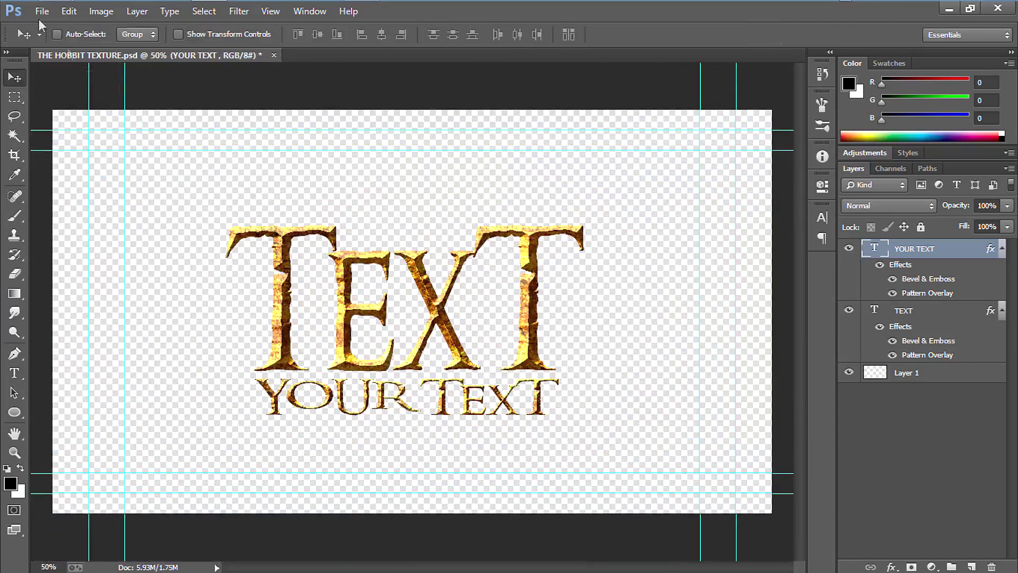
pyautogui.click(42, 11)
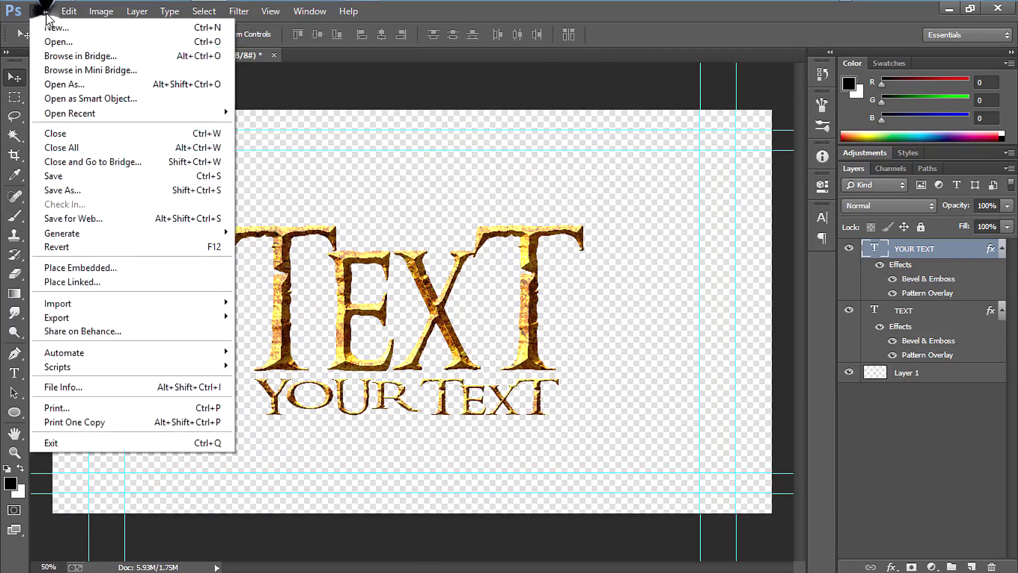
pyautogui.click(58, 41)
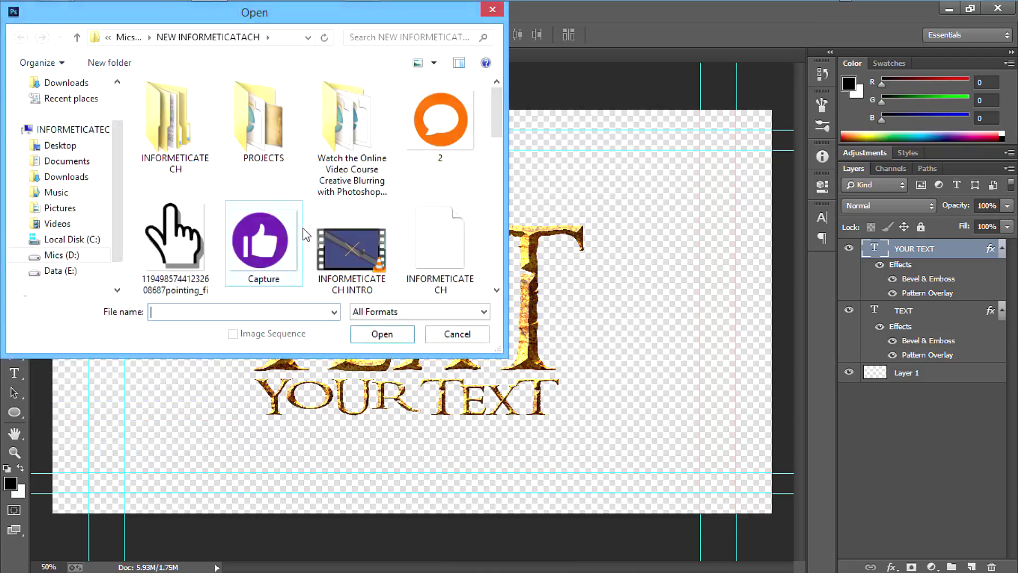
pyautogui.click(65, 145)
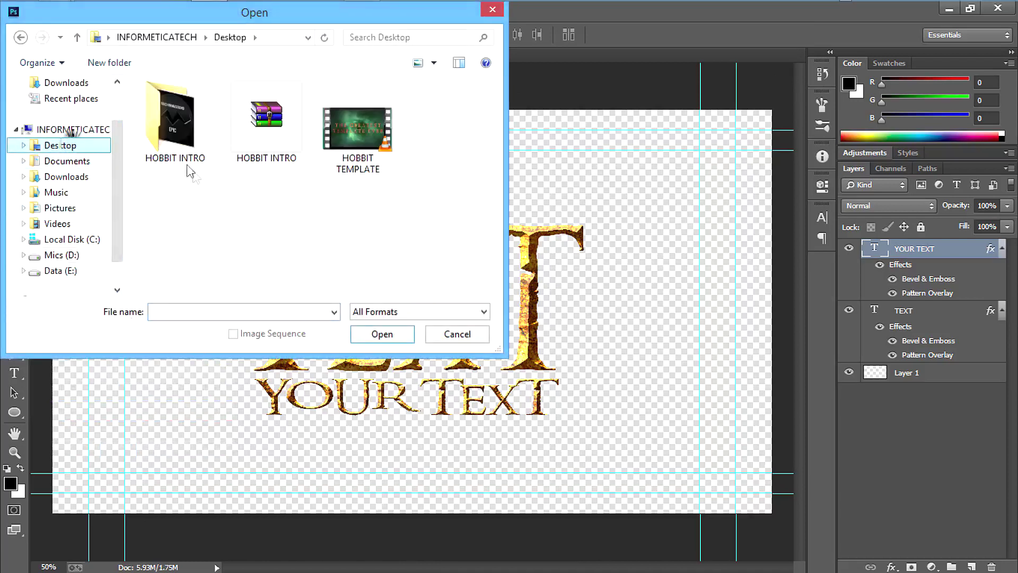
pyautogui.doubleClick(175, 127)
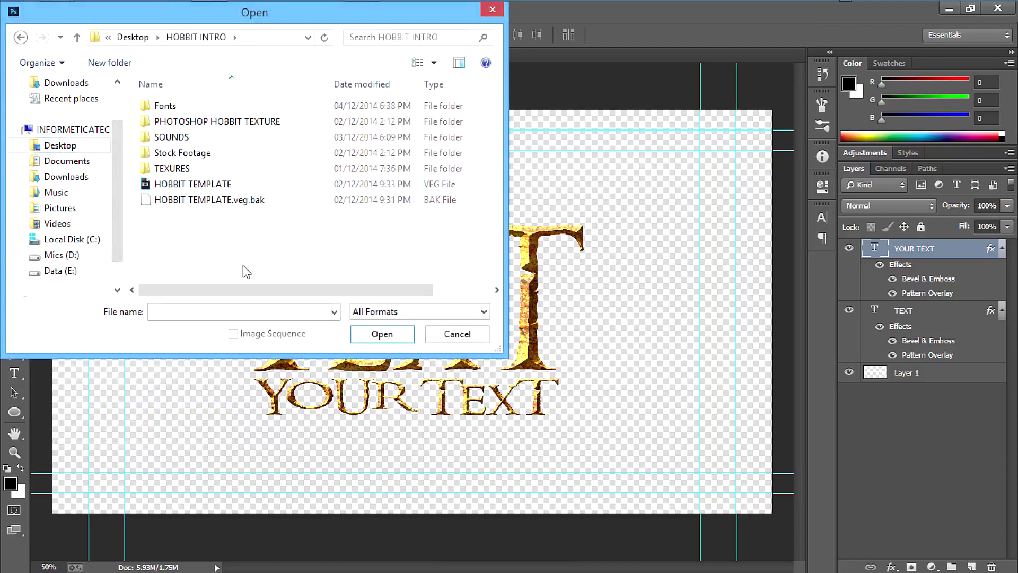
pyautogui.click(185, 166)
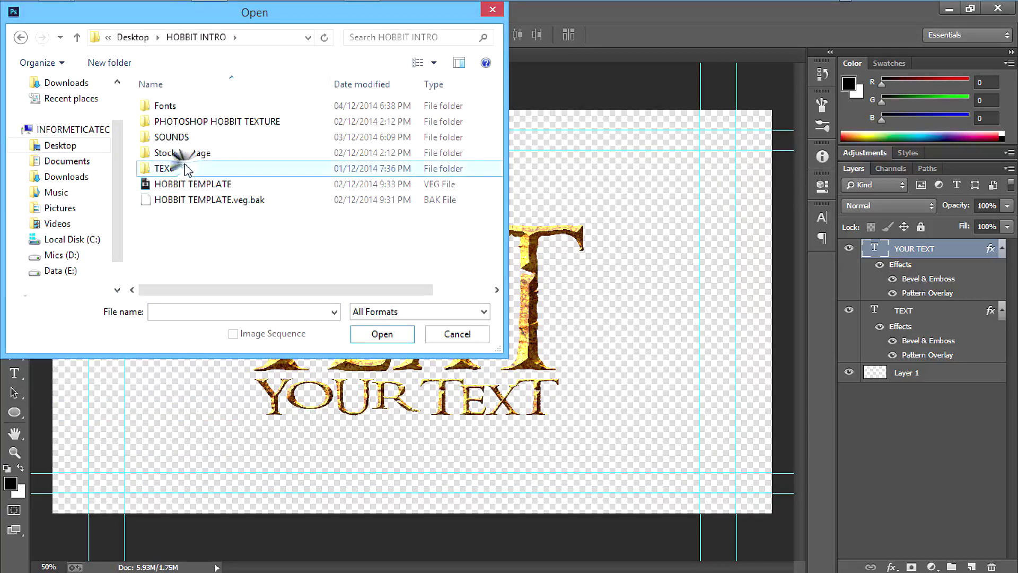
pyautogui.doubleClick(185, 168)
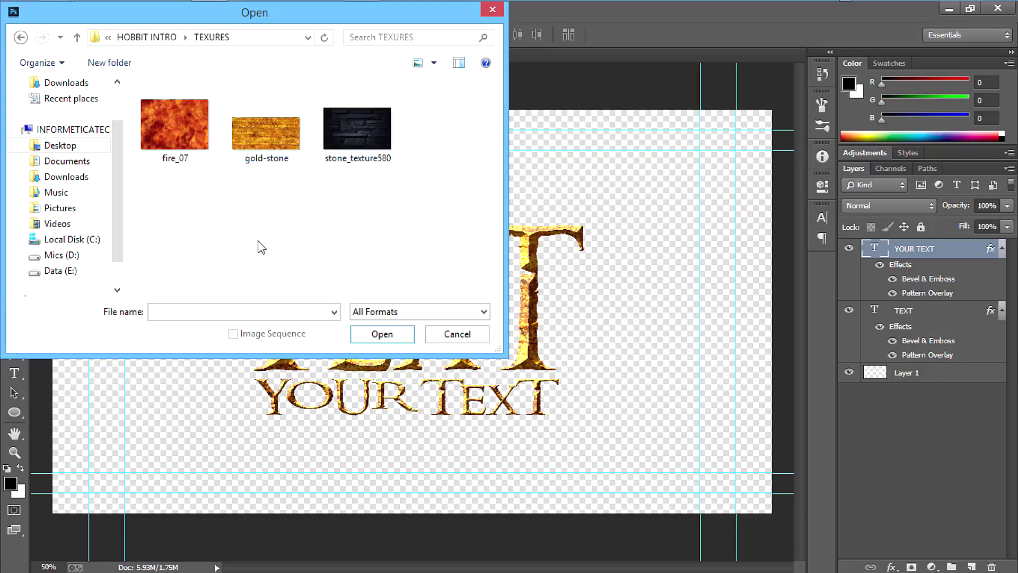
pyautogui.doubleClick(280, 159)
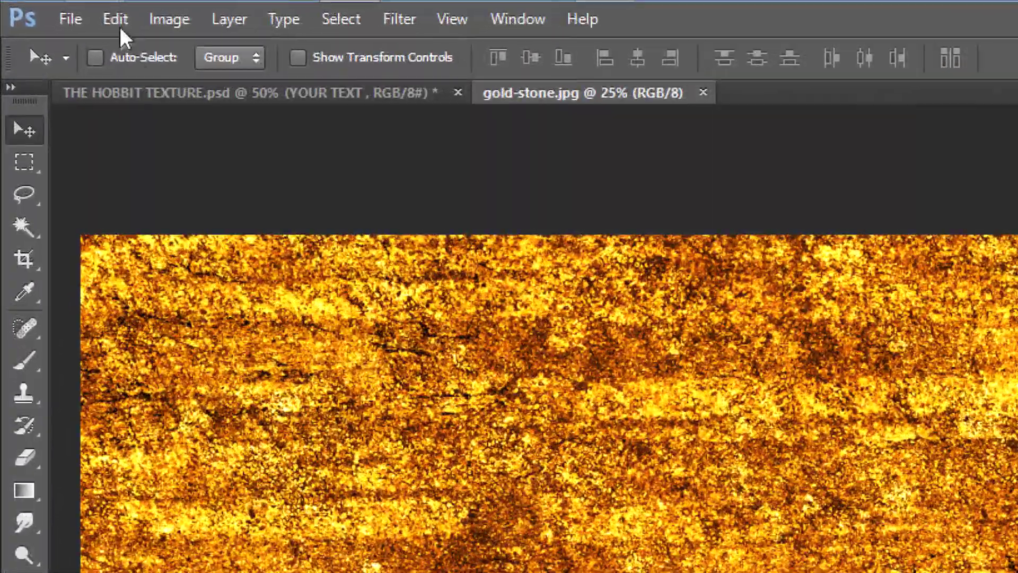
# Define gold-stone.jpg as a pattern, then hide the TEXT layer's Pattern Overlay in the PSD
pyautogui.click(69, 12)
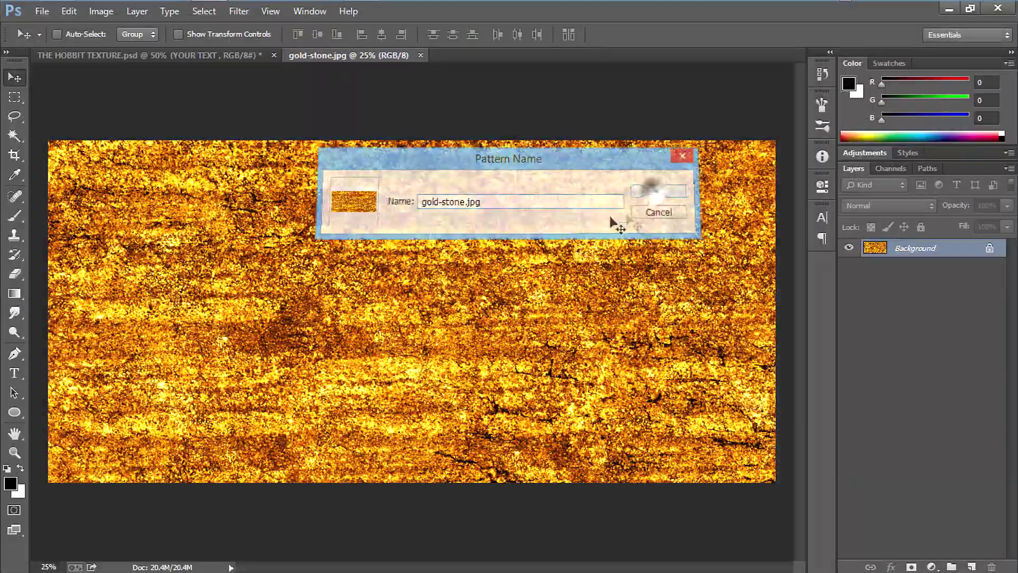
pyautogui.click(116, 55)
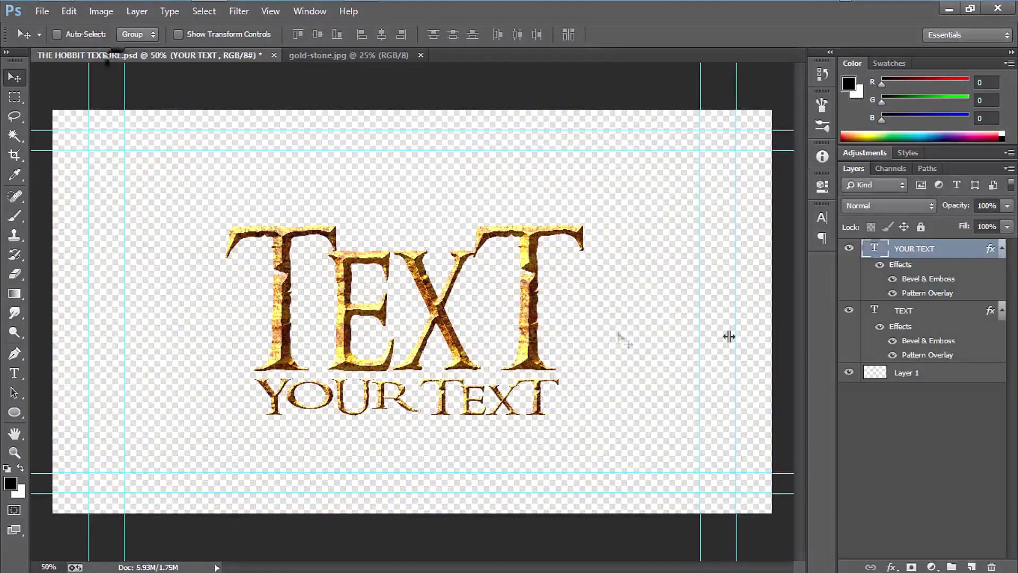
pyautogui.click(923, 317)
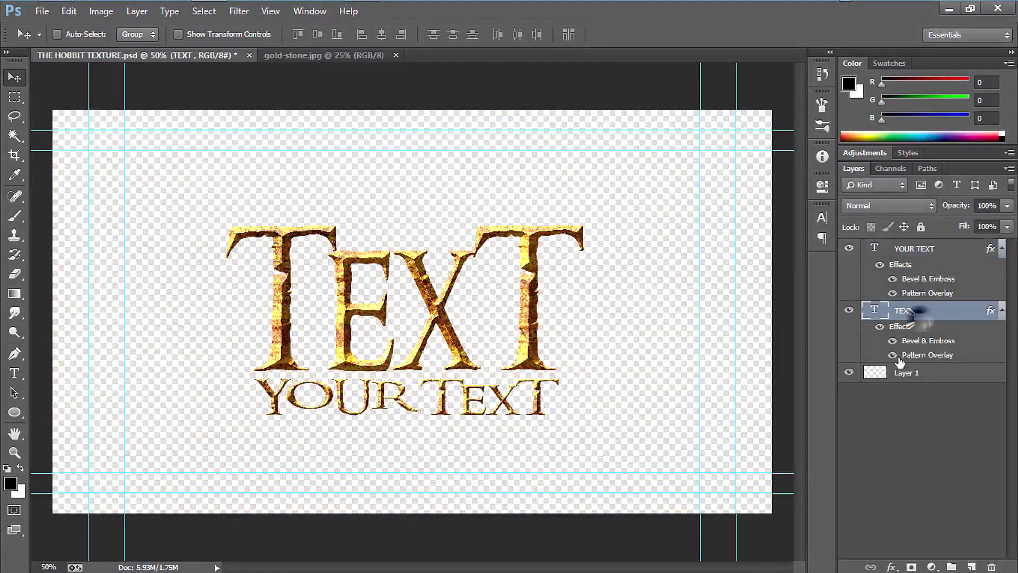
pyautogui.click(893, 355)
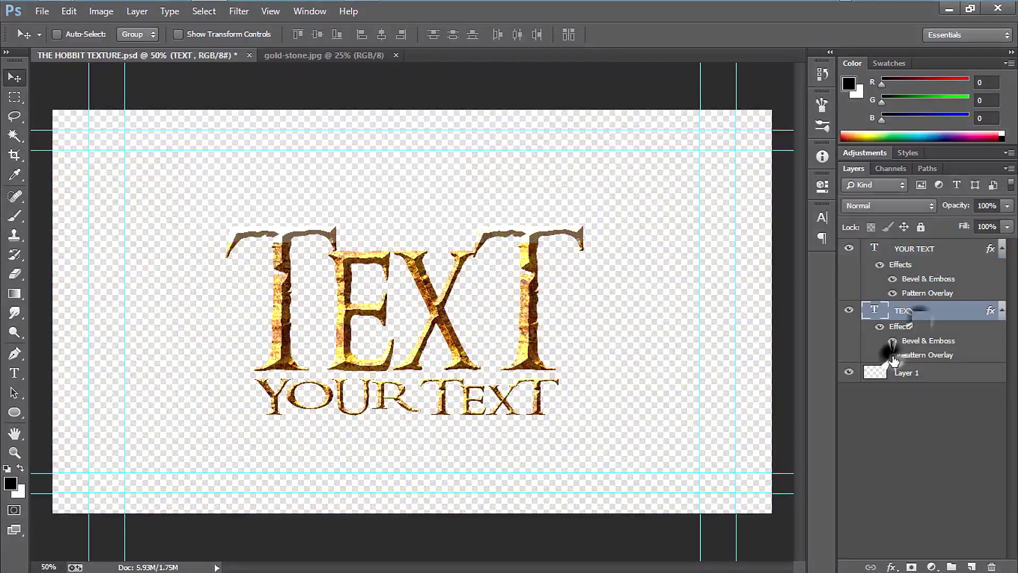
pyautogui.rightClick(914, 312)
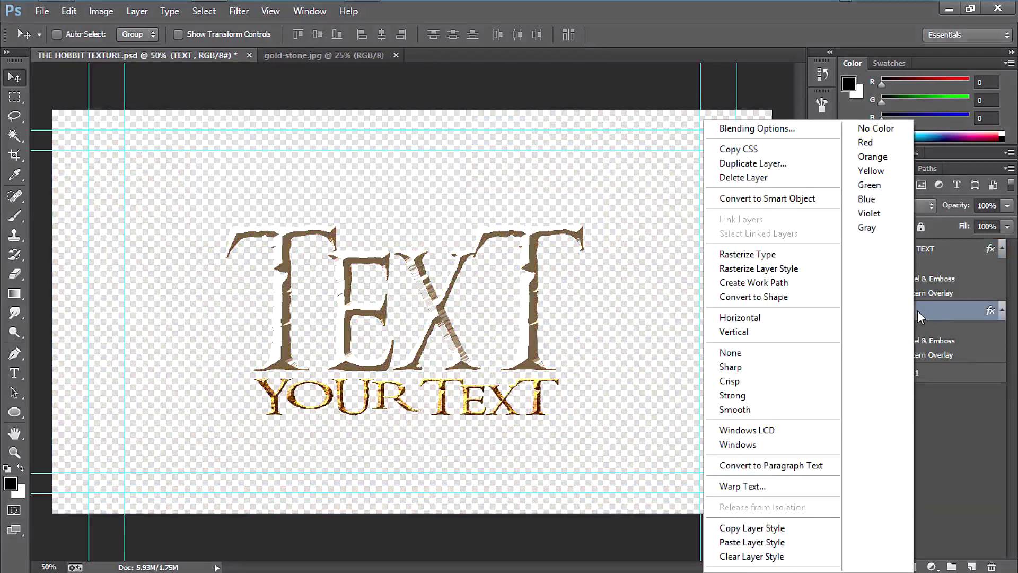
# Give TEXT a Normal gold-stone Pattern Overlay at 35% scale and save the PSD
pyautogui.click(788, 129)
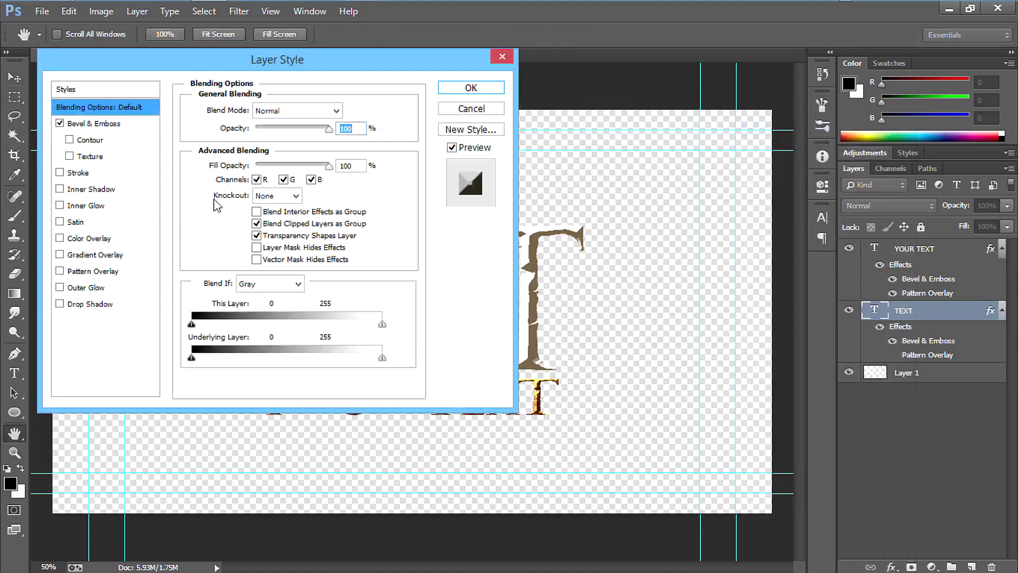
pyautogui.click(94, 272)
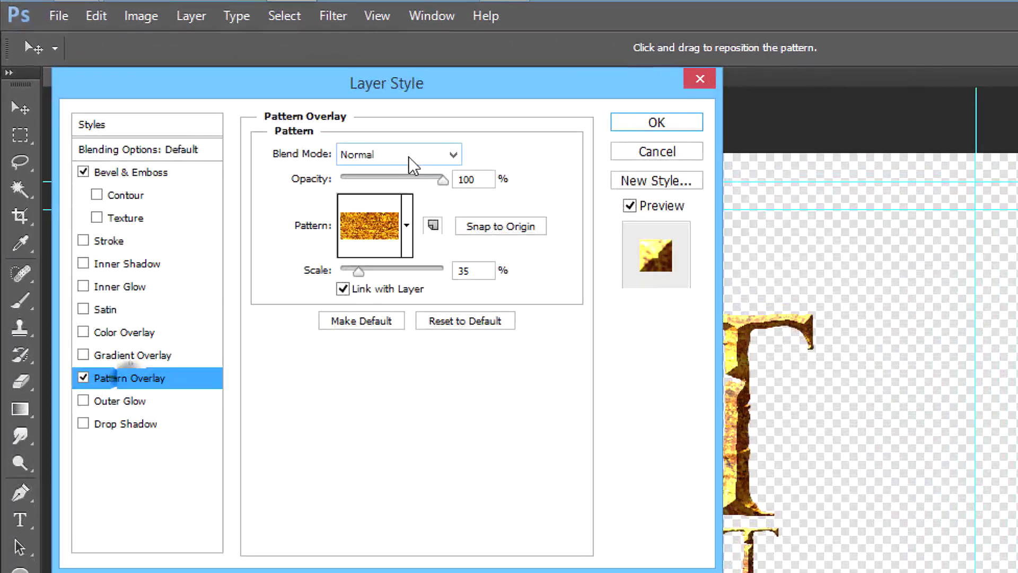
pyautogui.click(378, 145)
pyautogui.click(378, 144)
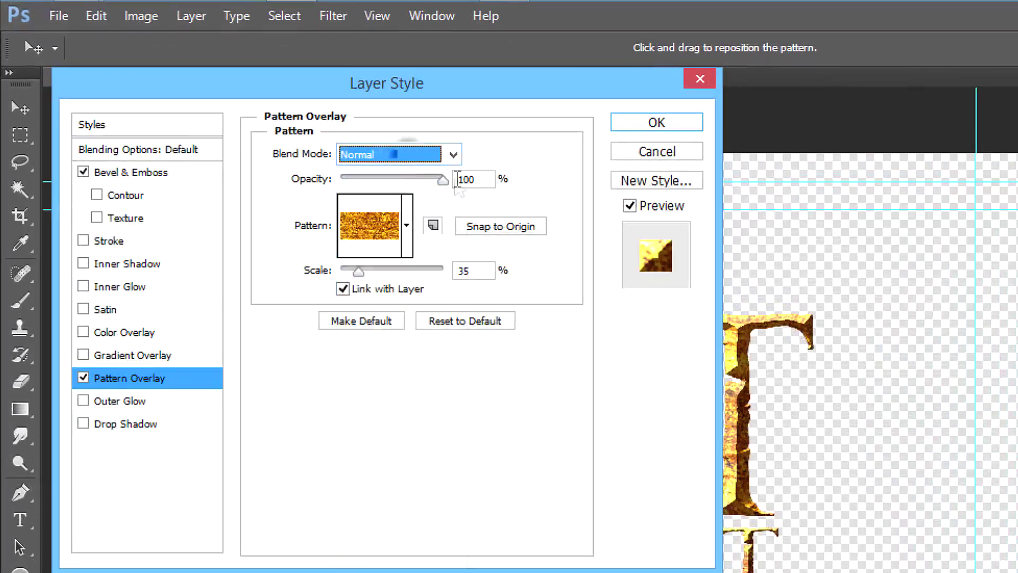
pyautogui.click(407, 225)
pyautogui.click(588, 406)
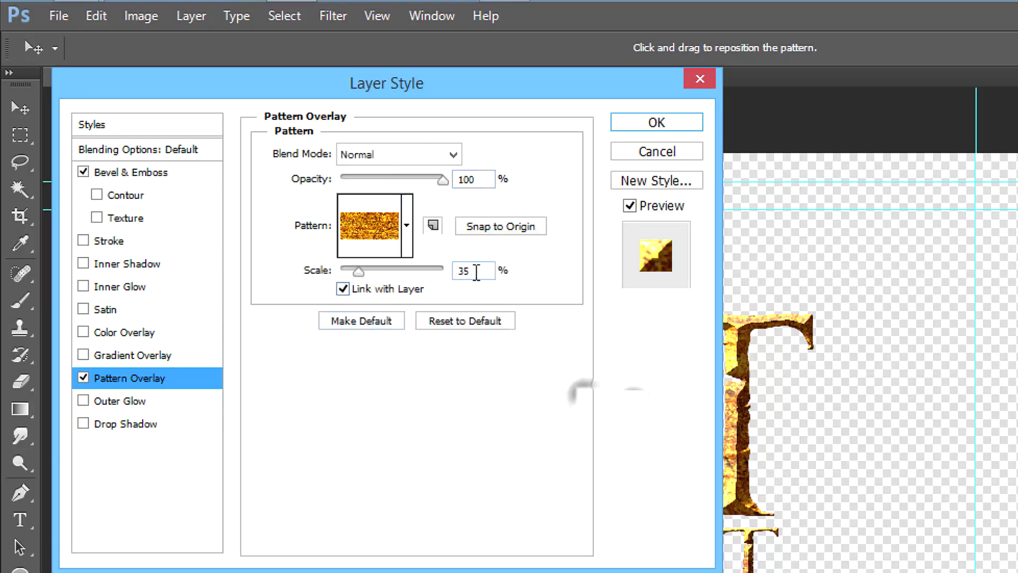
pyautogui.click(476, 272)
pyautogui.press('BackSpace')
pyautogui.write('35')
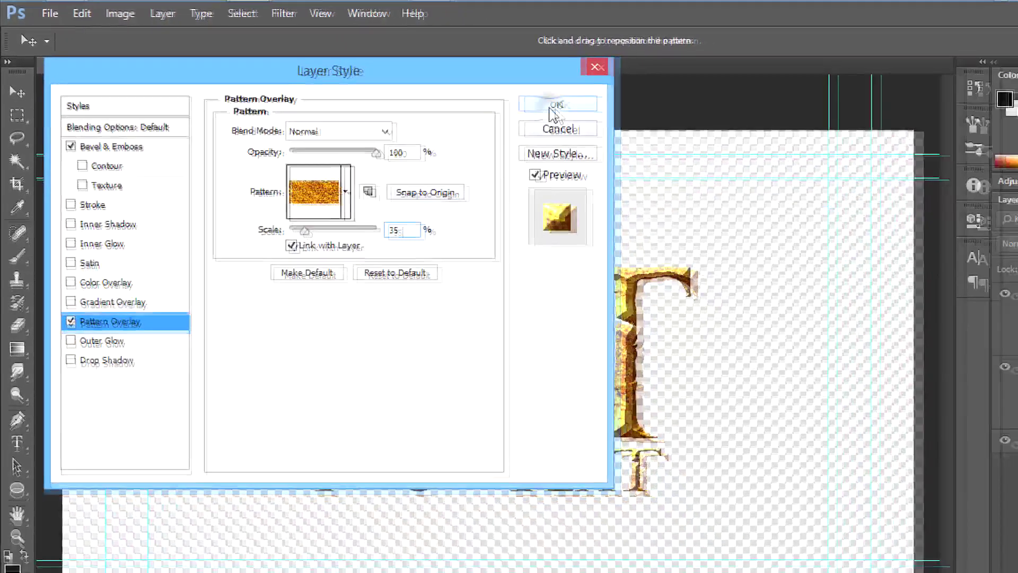
pyautogui.click(656, 121)
pyautogui.hotkey('ctrl', 's')
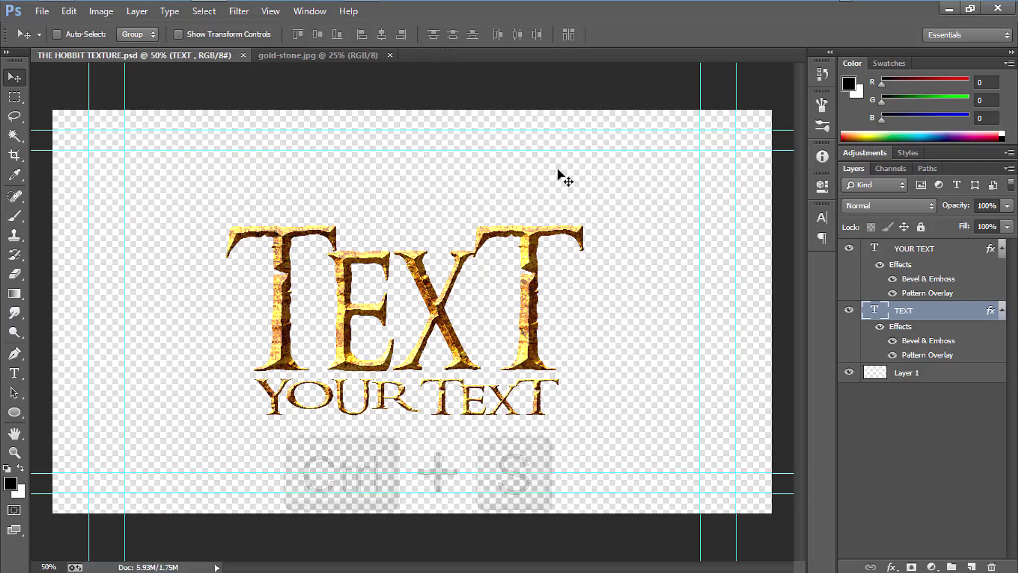
# Close Photoshop and open the HOBBIT TEMPLATE project from HOBBIT INTRO in Vegas Pro
pyautogui.click(996, 10)
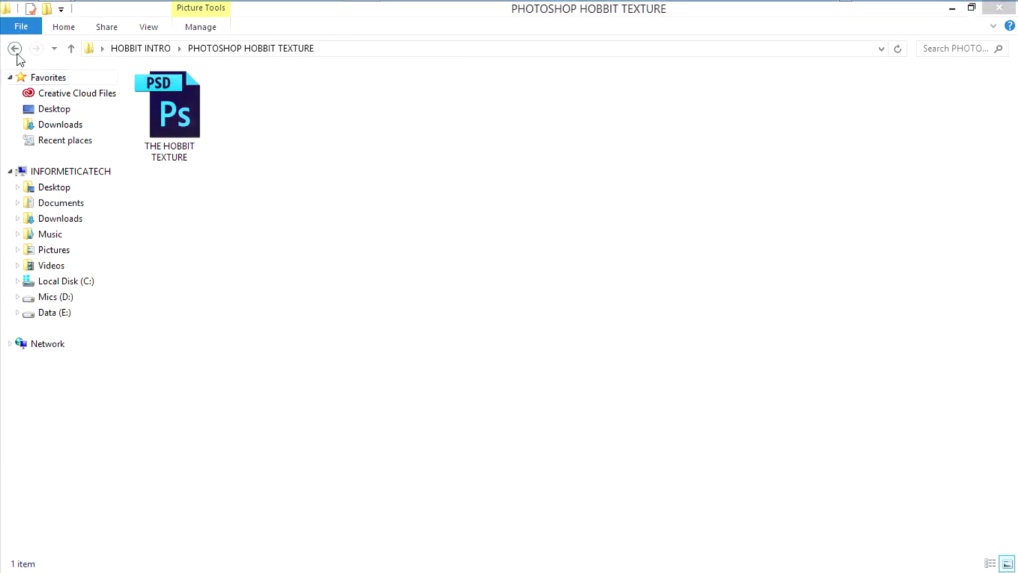
pyautogui.click(22, 47)
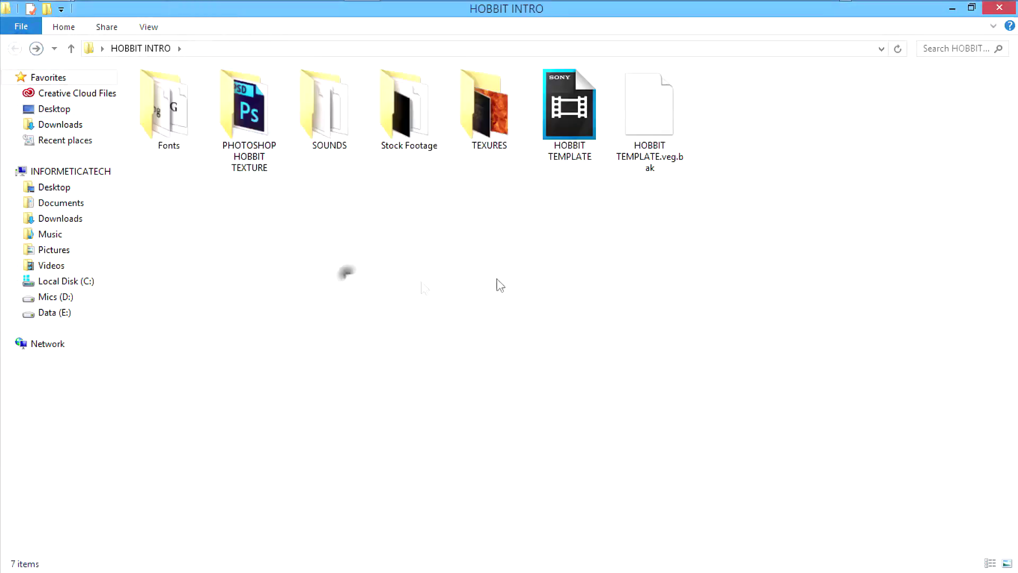
pyautogui.press('h')
pyautogui.press('Return')
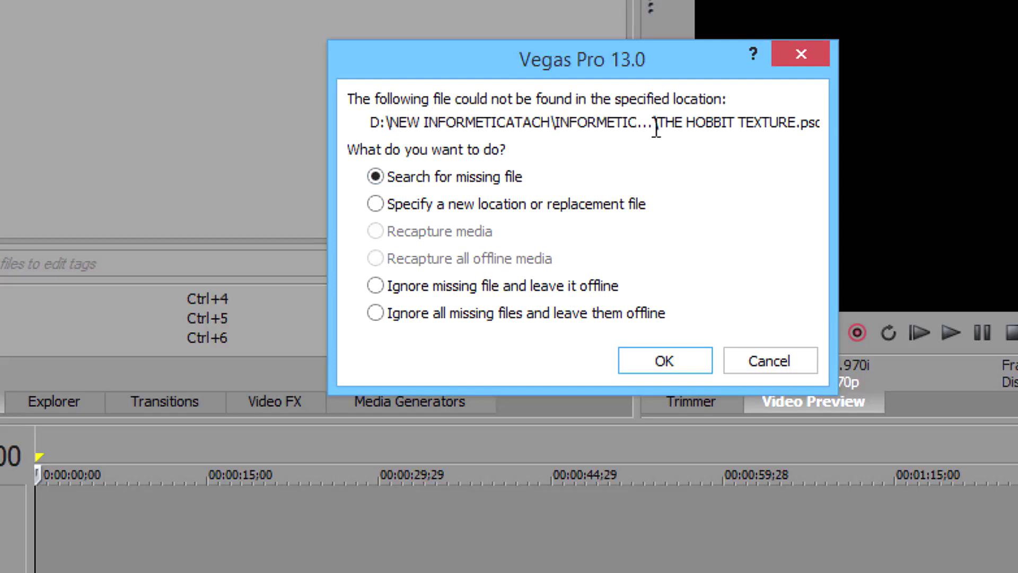
# Relink the missing media to THE HOBBIT TEXTURE.psd for all matching files and leave other missing files offline
pyautogui.moveTo(661, 123); pyautogui.dragTo(790, 130)
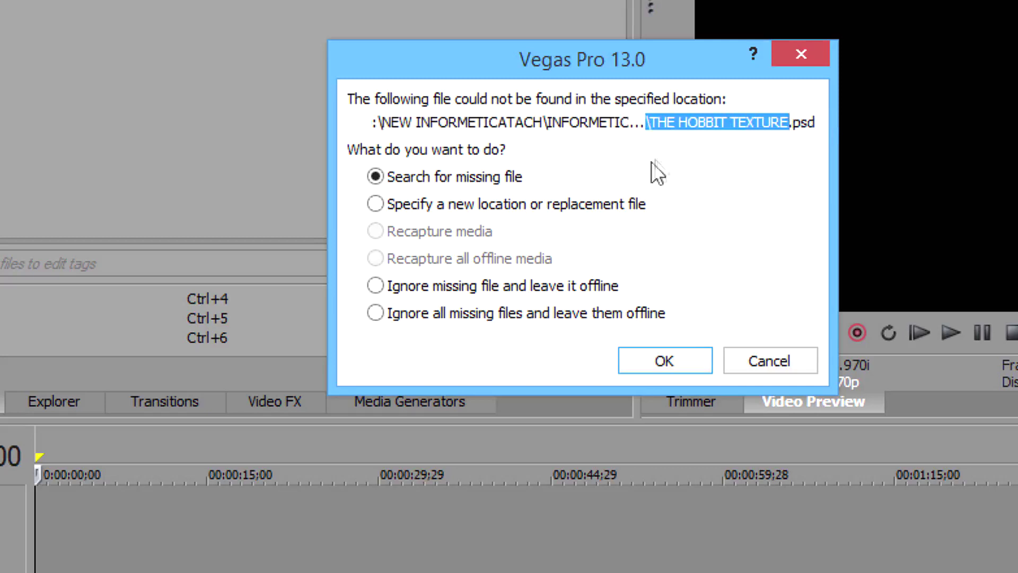
pyautogui.click(476, 206)
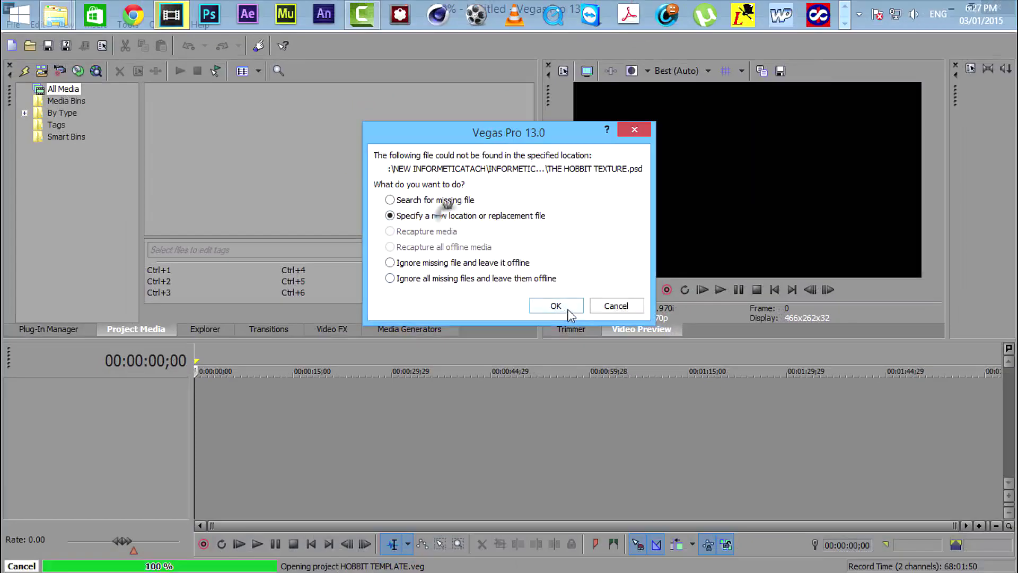
pyautogui.click(556, 305)
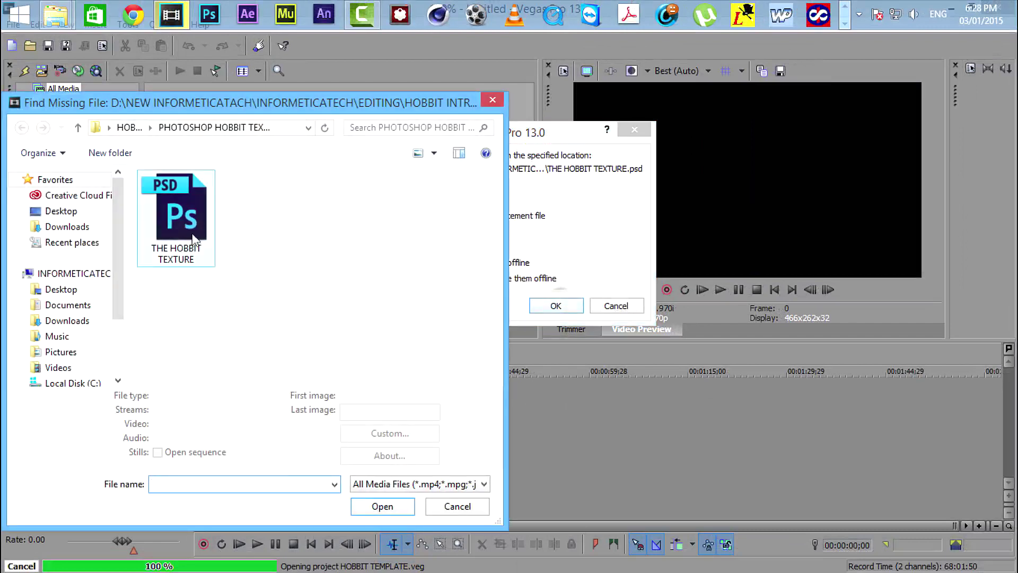
pyautogui.doubleClick(195, 227)
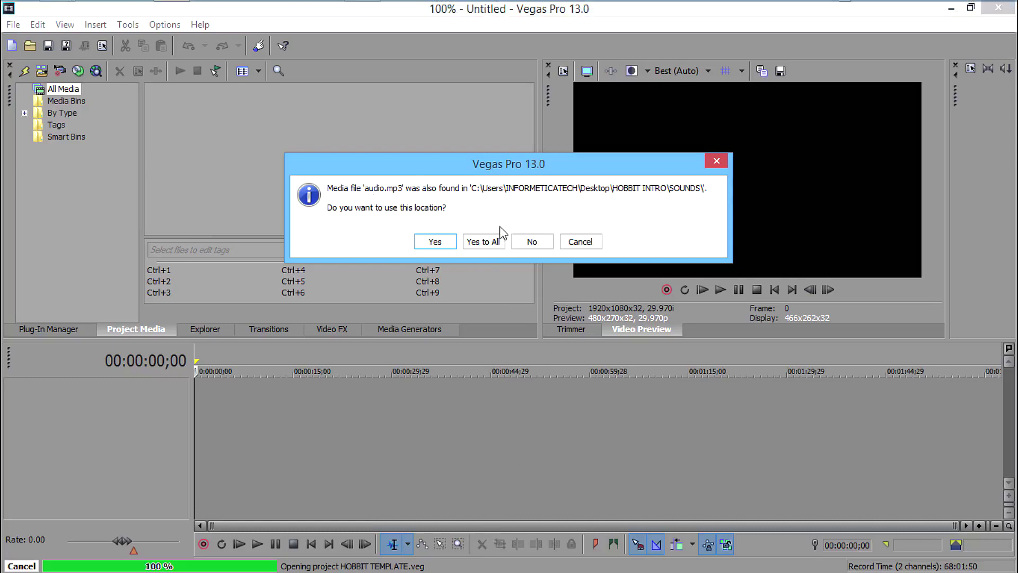
pyautogui.click(483, 241)
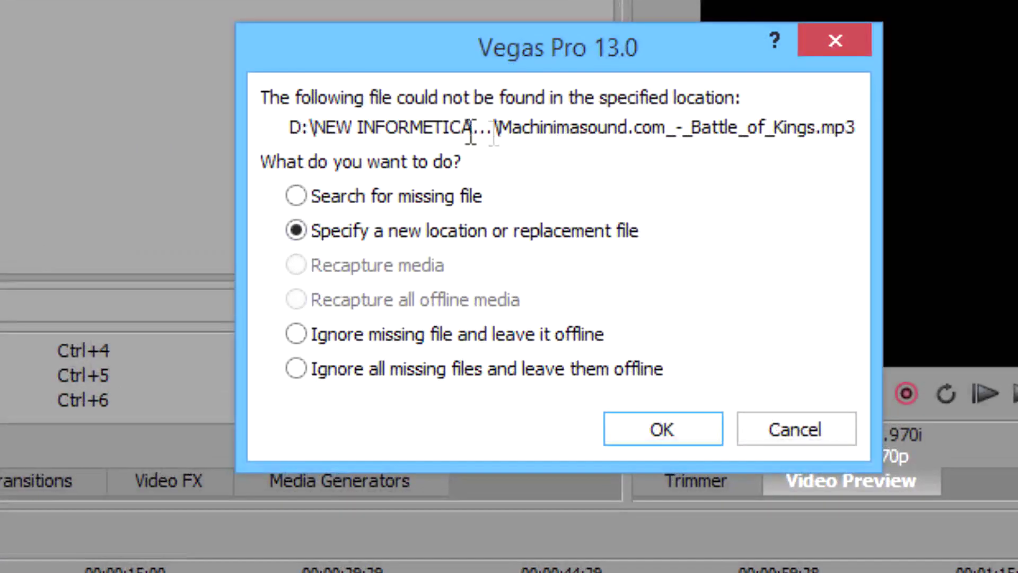
pyautogui.click(399, 371)
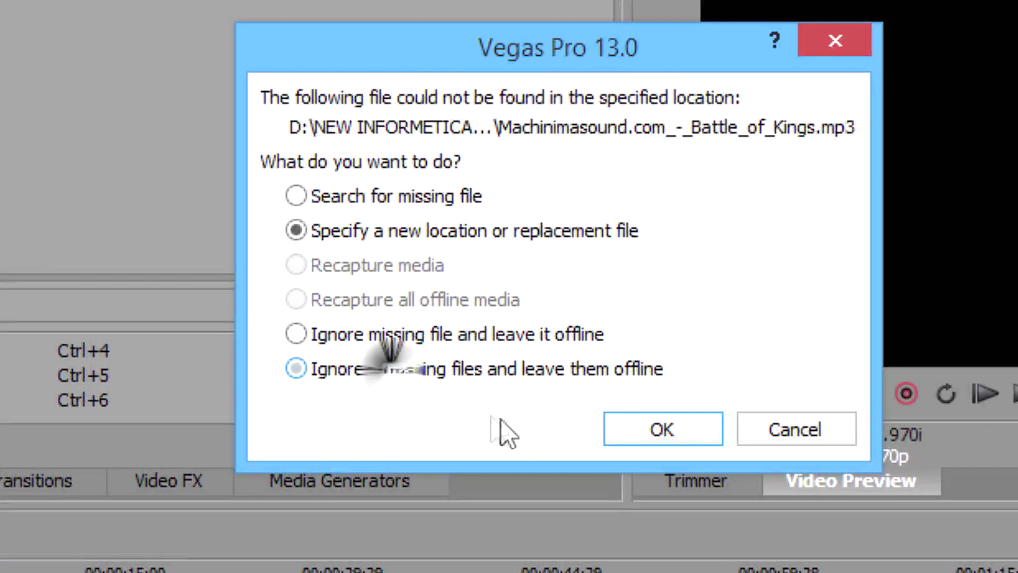
pyautogui.click(666, 436)
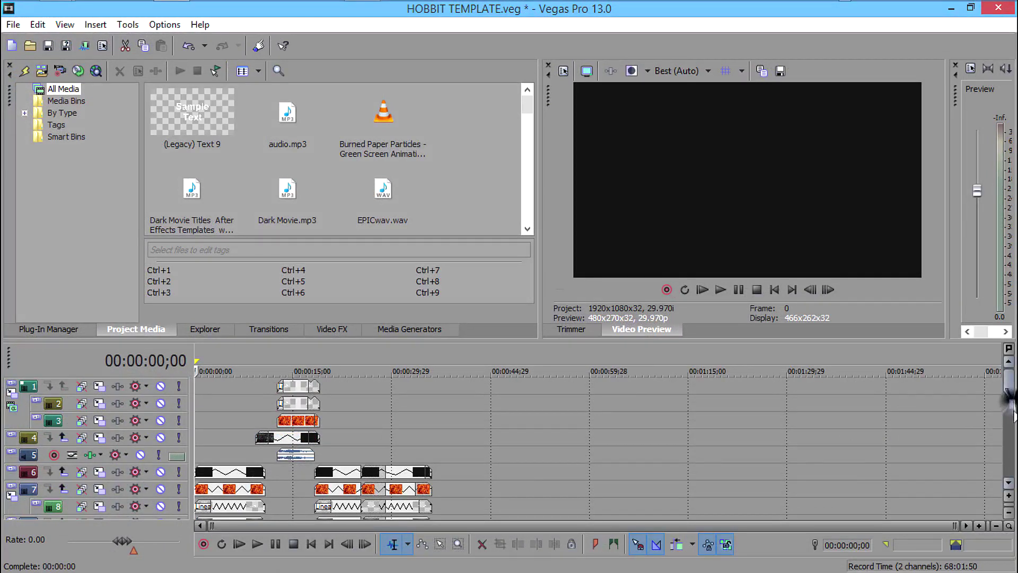
# Expand track 8 and preview its first title clip, THE GREATEST TEMPLATE EVER
pyautogui.scroll(-3, 1010, 414)
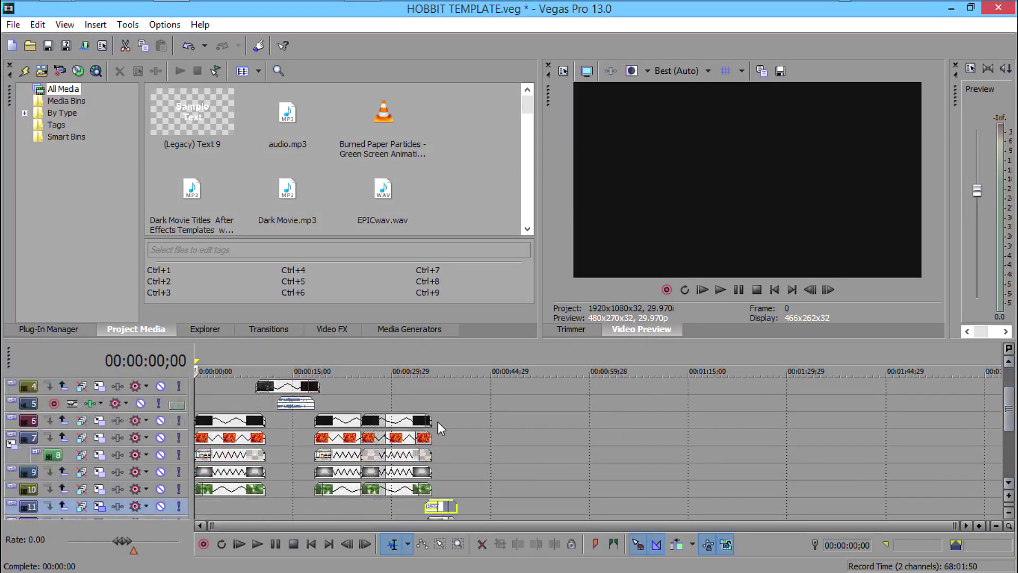
pyautogui.click(33, 451)
pyautogui.click(33, 450)
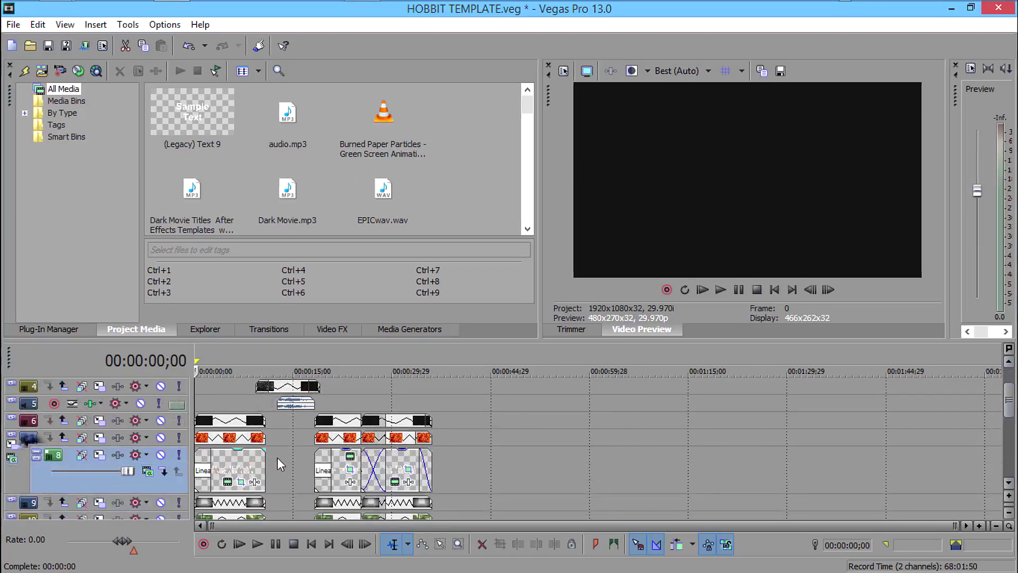
pyautogui.click(237, 474)
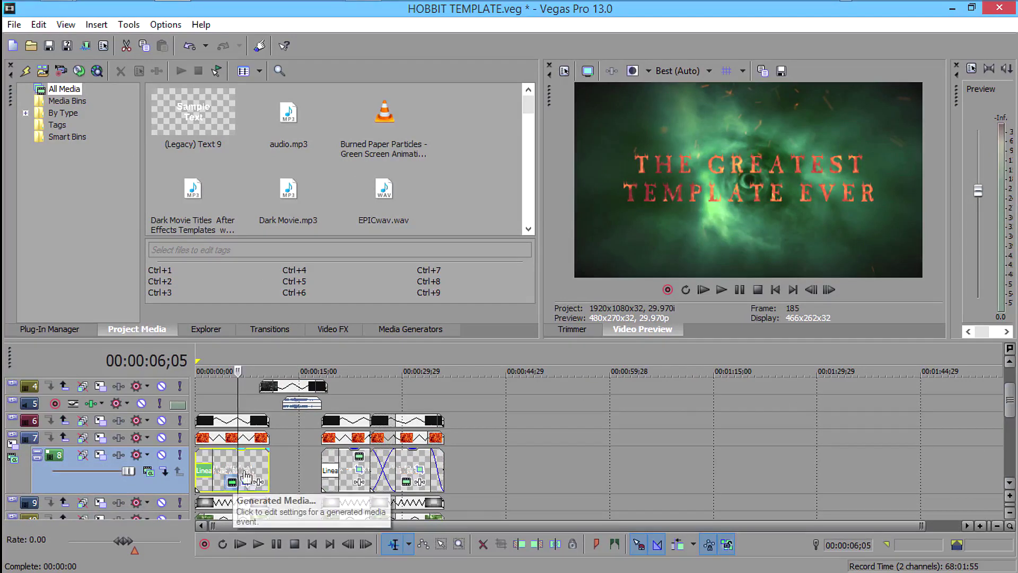
# Replace the track 8 title text THE GREATEST TEMPLATE EVER with 'YOUR TEXT 1'
pyautogui.click(247, 476)
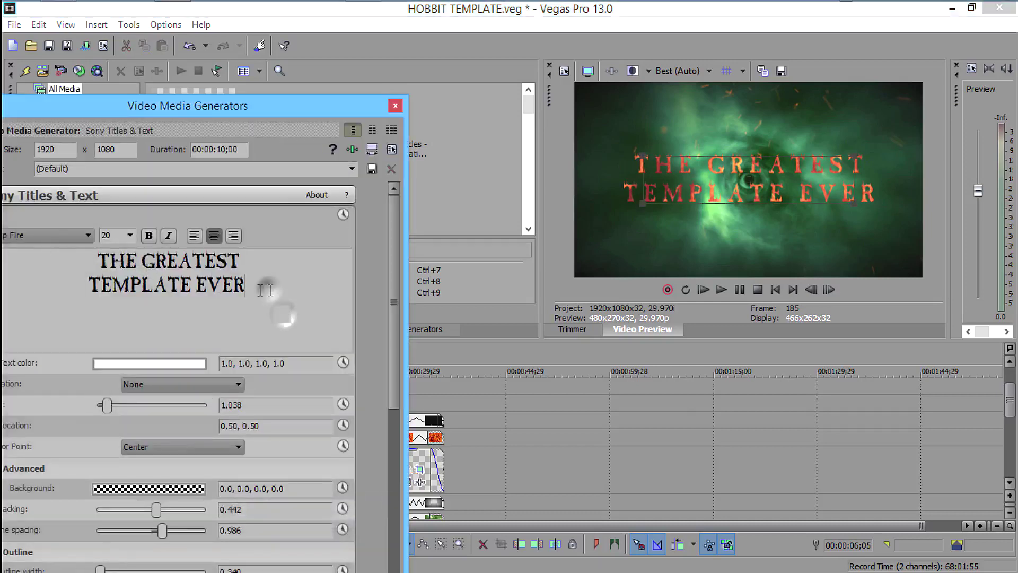
pyautogui.moveTo(245, 286); pyautogui.dragTo(55, 244)
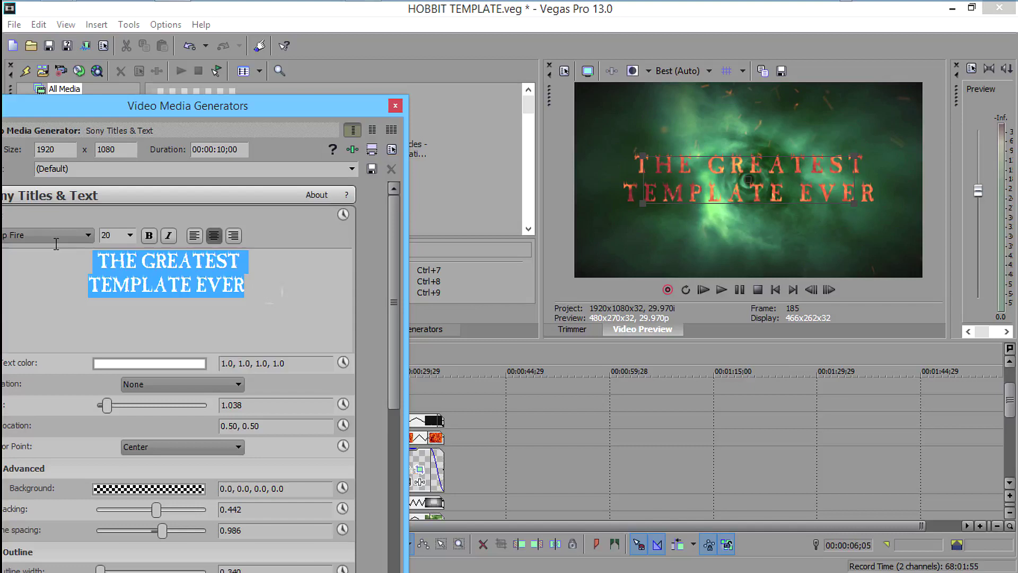
pyautogui.write('YO')
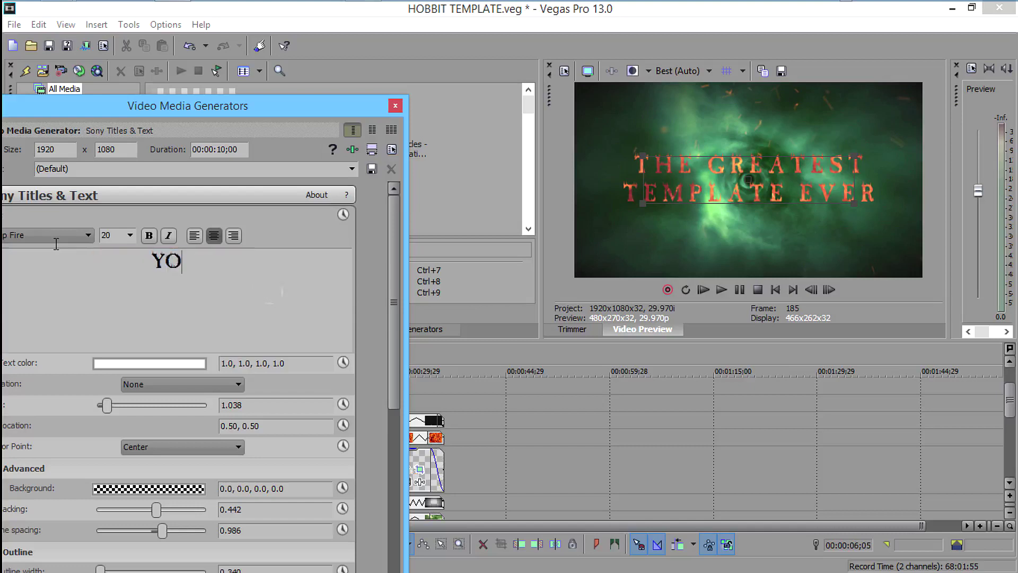
pyautogui.write('UR TE')
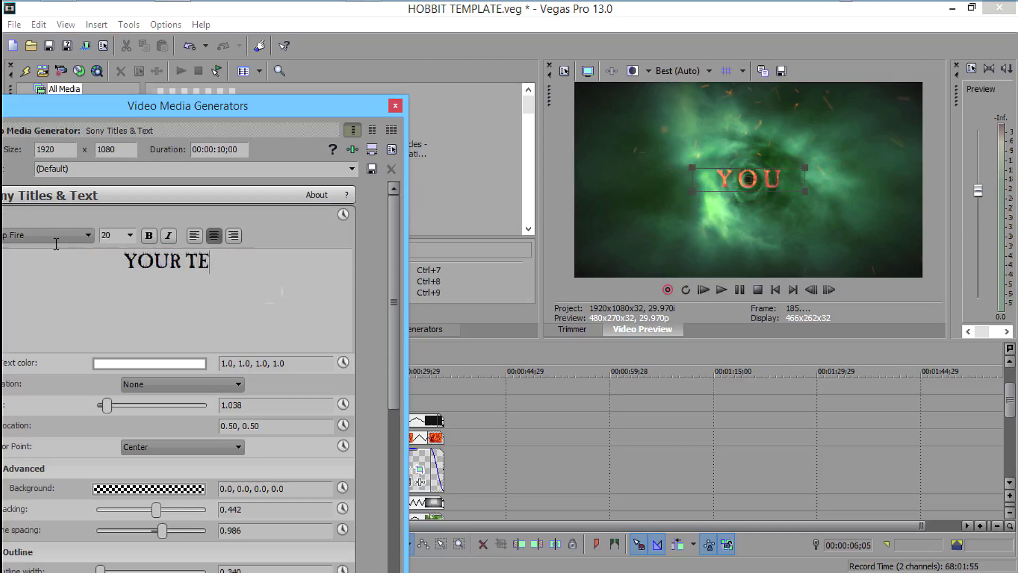
pyautogui.write('XT 1')
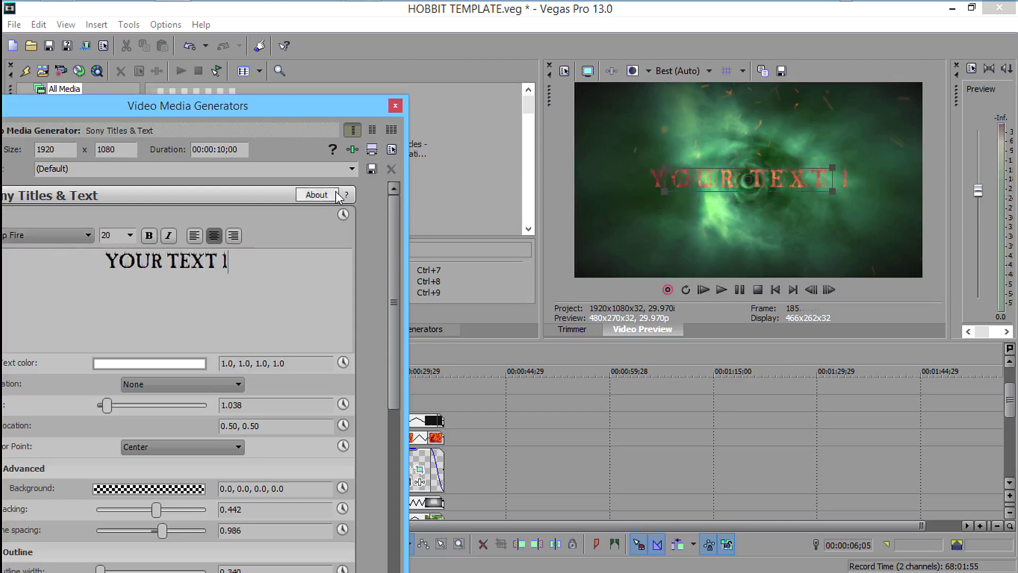
pyautogui.moveTo(408, 121); pyautogui.dragTo(370, 123)
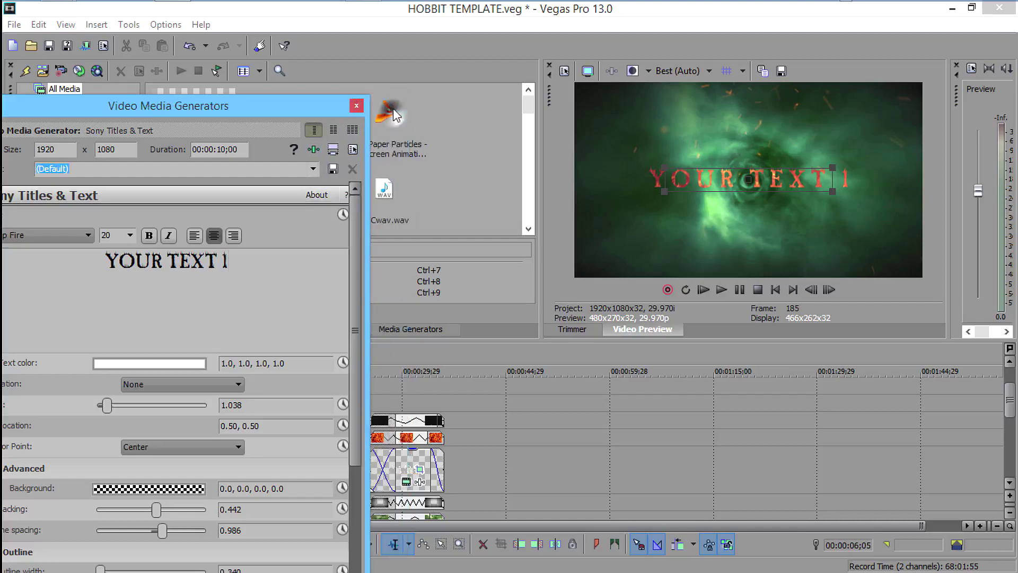
# Close the title editor and expand tracks 1 and 2 to show their title clips
pyautogui.click(356, 106)
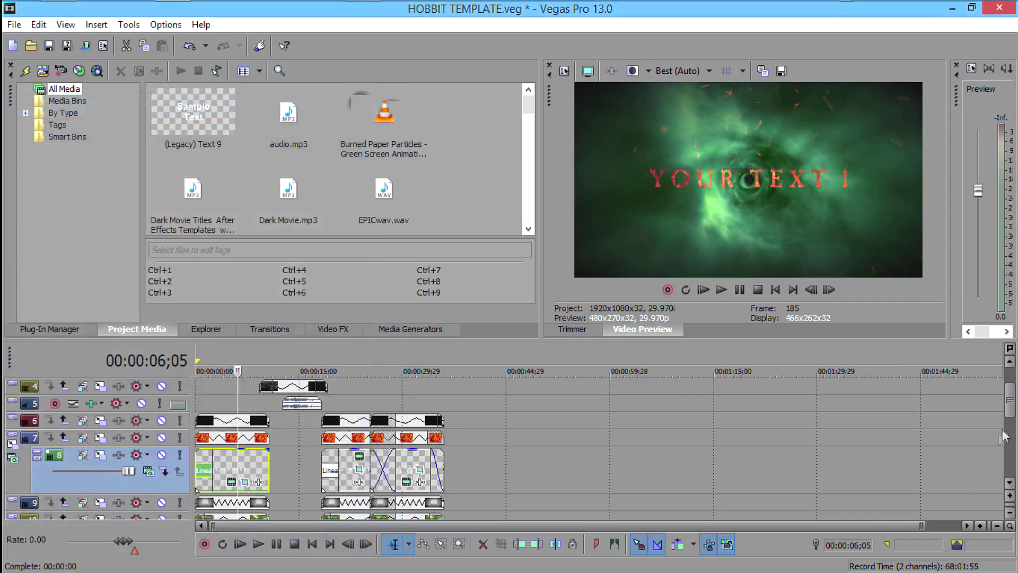
pyautogui.moveTo(1009, 411); pyautogui.dragTo(1009, 397)
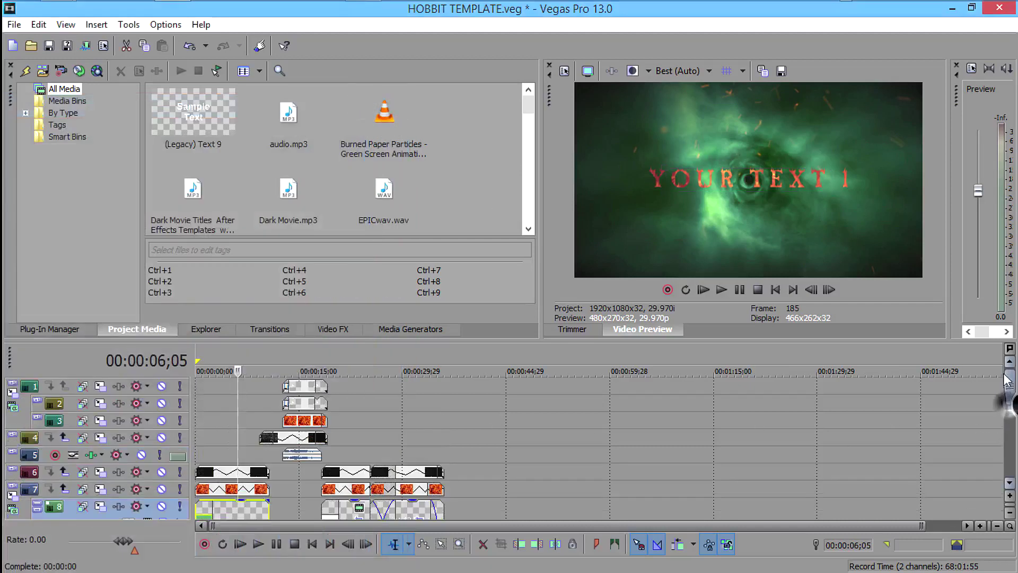
pyautogui.click(14, 391)
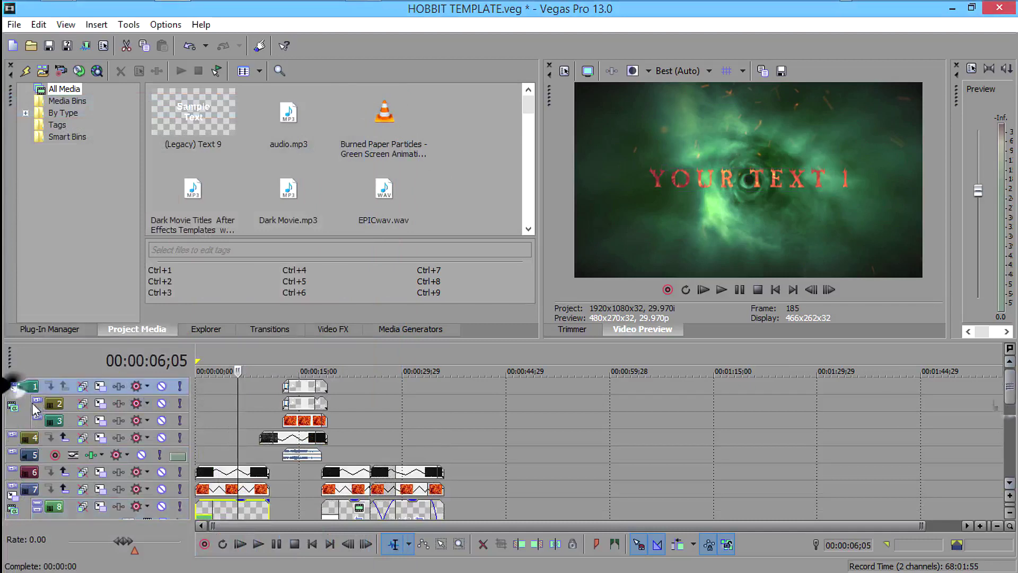
pyautogui.click(38, 432)
# Delete the duplicate title event on track 2 and select track 1's title event
pyautogui.press('Delete')
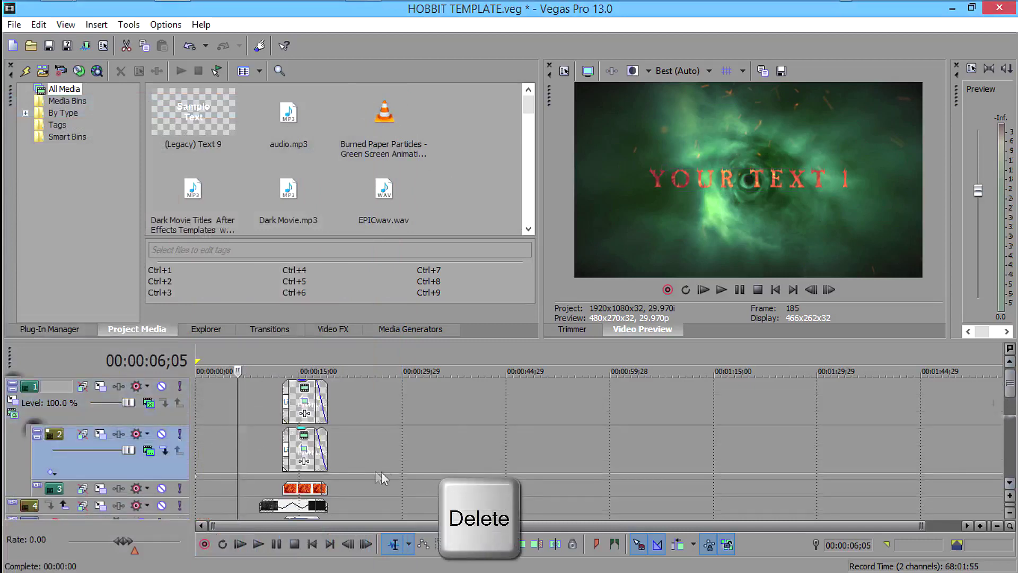
pyautogui.scroll(3, 380, 467)
pyautogui.click(419, 439)
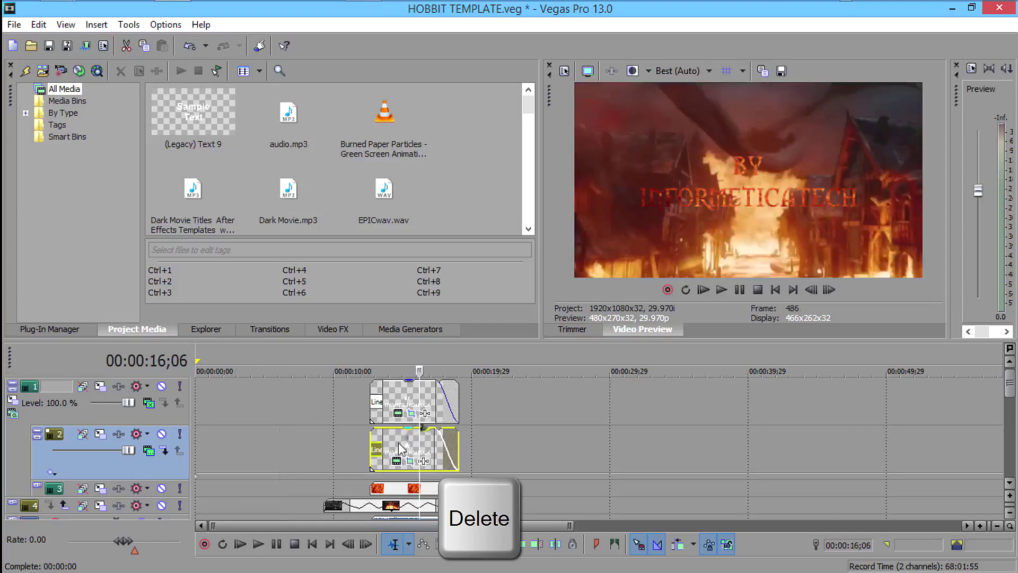
pyautogui.press('Delete')
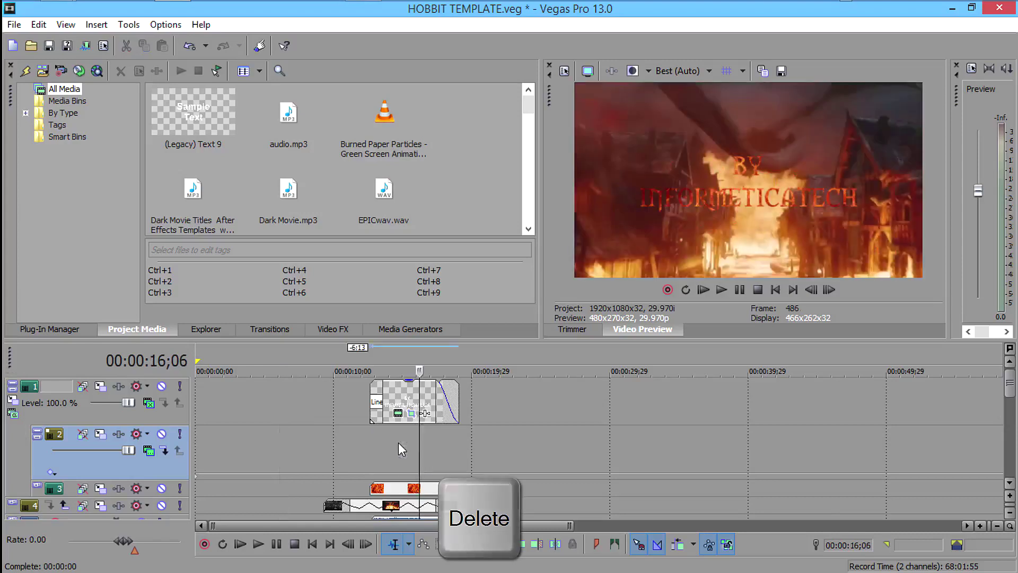
pyautogui.click(401, 408)
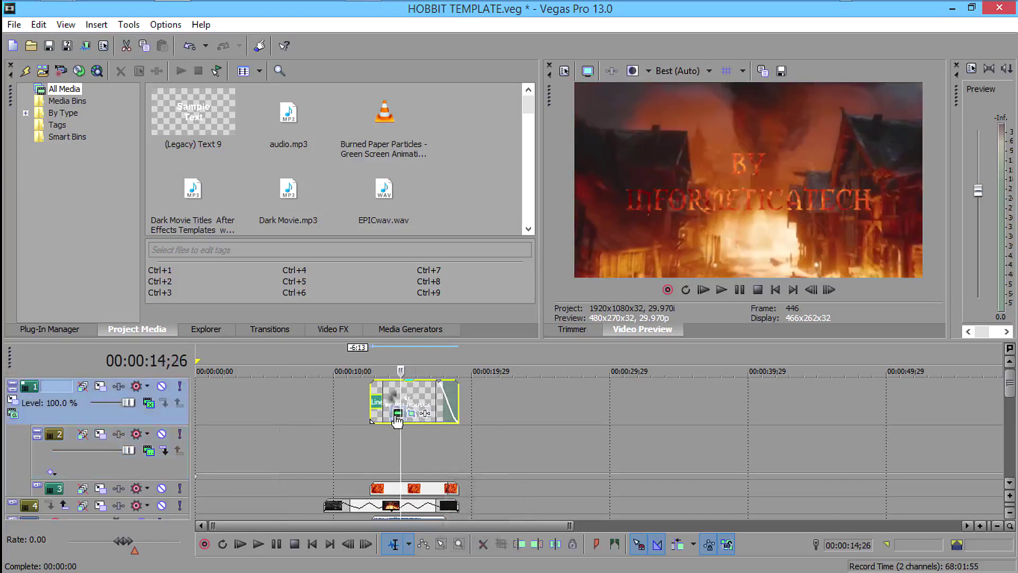
# Change the track 1 title from BY INFORMETICATECH to 'YOUR TEXT 2' and close the editor
pyautogui.click(397, 414)
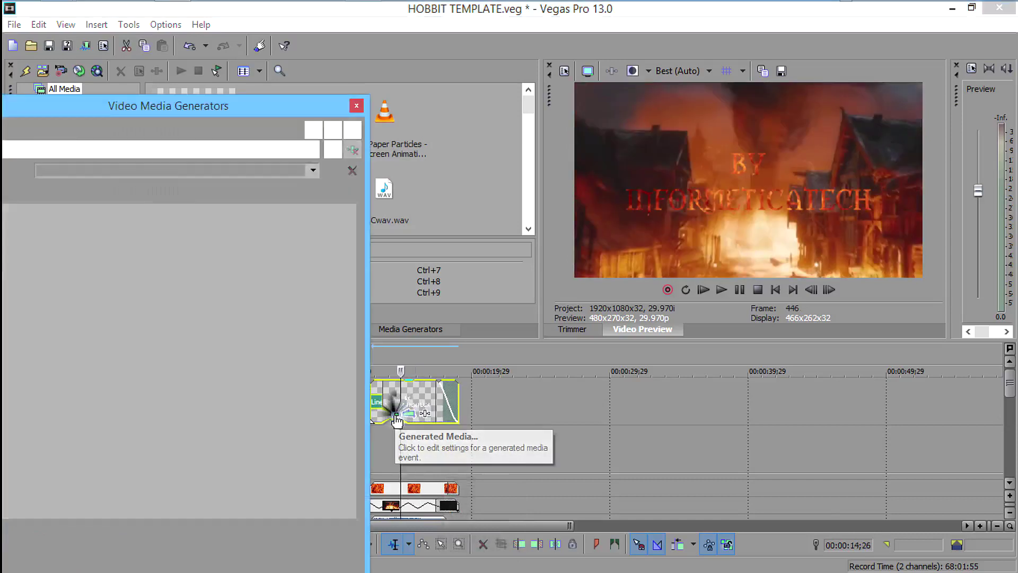
pyautogui.click(299, 310)
pyautogui.hotkey('ctrl', 'a')
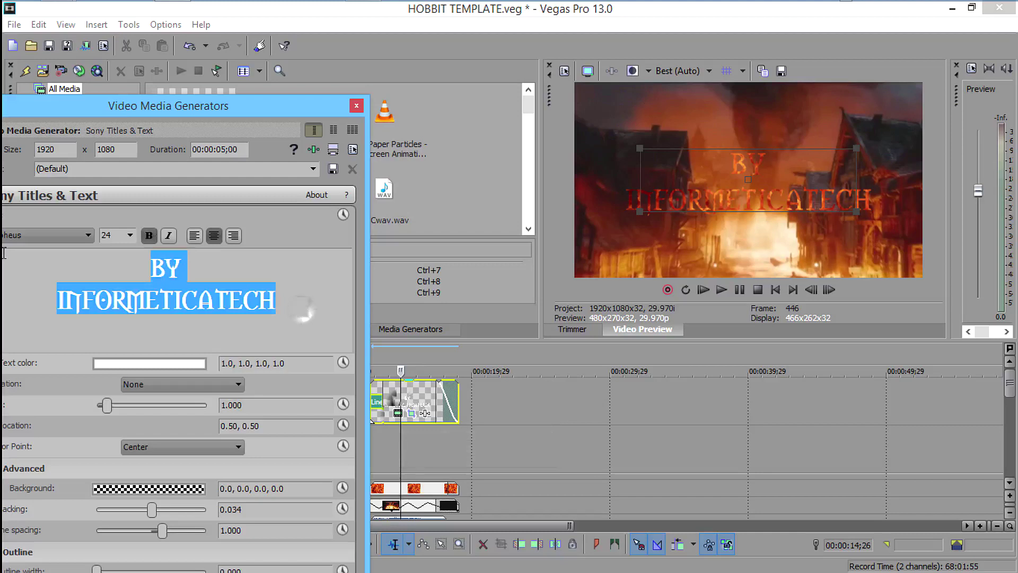
pyautogui.write('YOUR TEX')
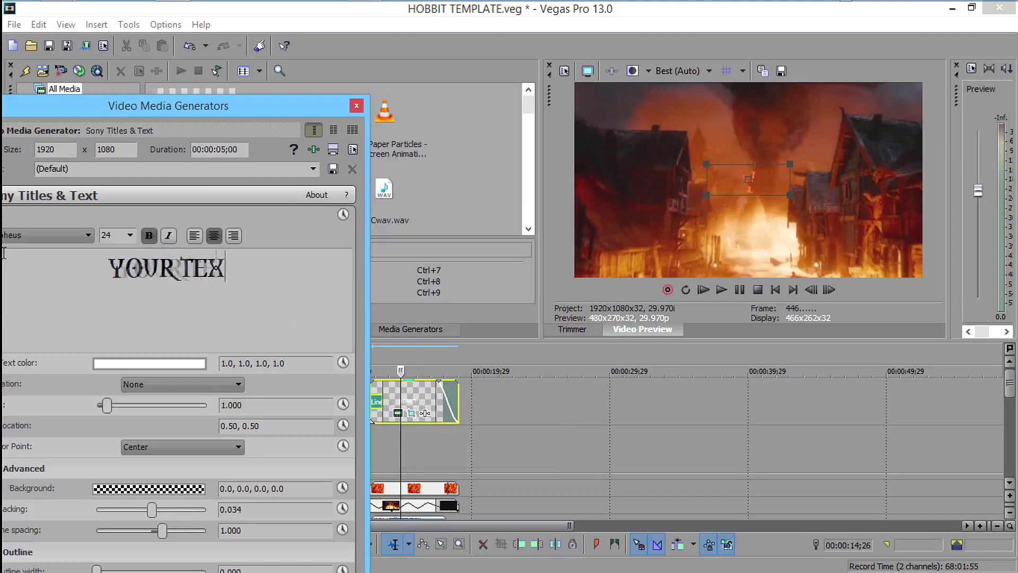
pyautogui.write('T 2')
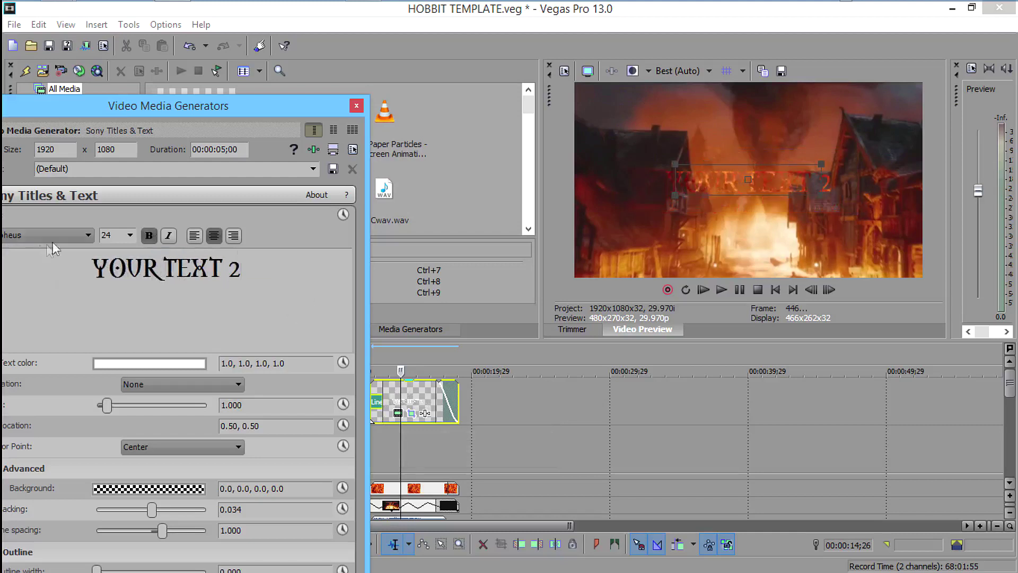
pyautogui.click(358, 107)
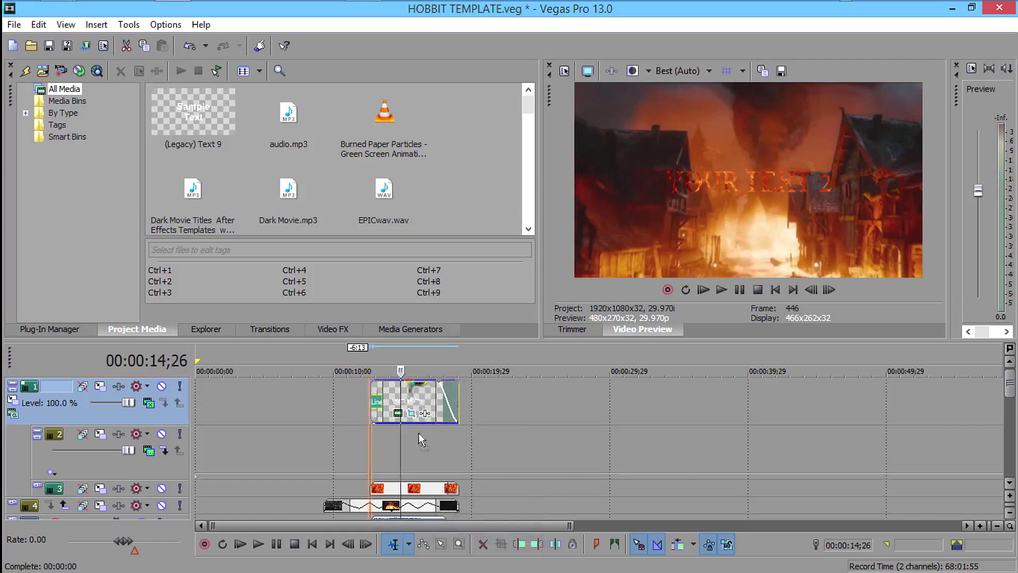
# Paste the YOUR TEXT 2 title event onto track 2 as a new copy of the source media
pyautogui.hotkey('ctrl', 'v')
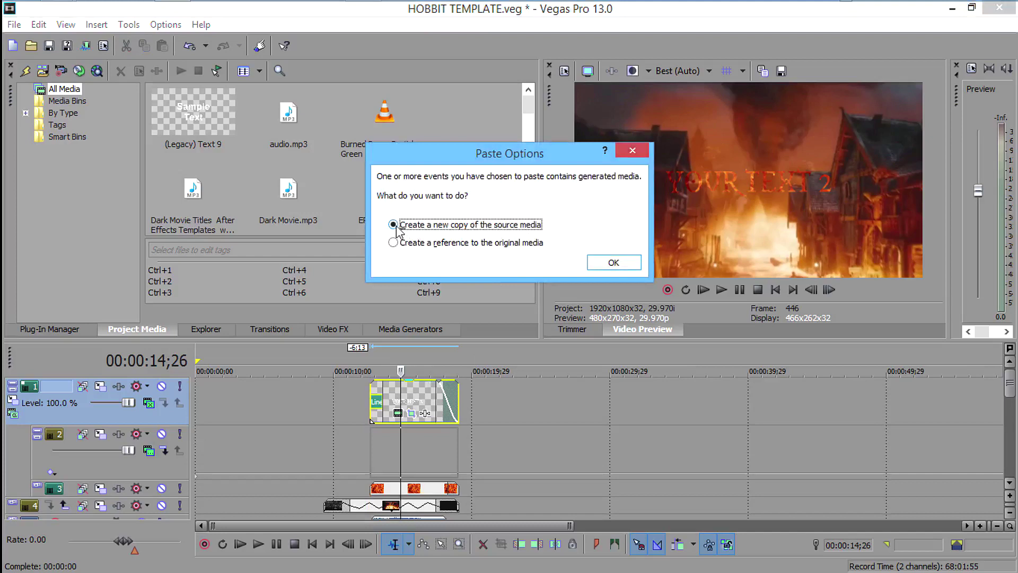
pyautogui.click(613, 261)
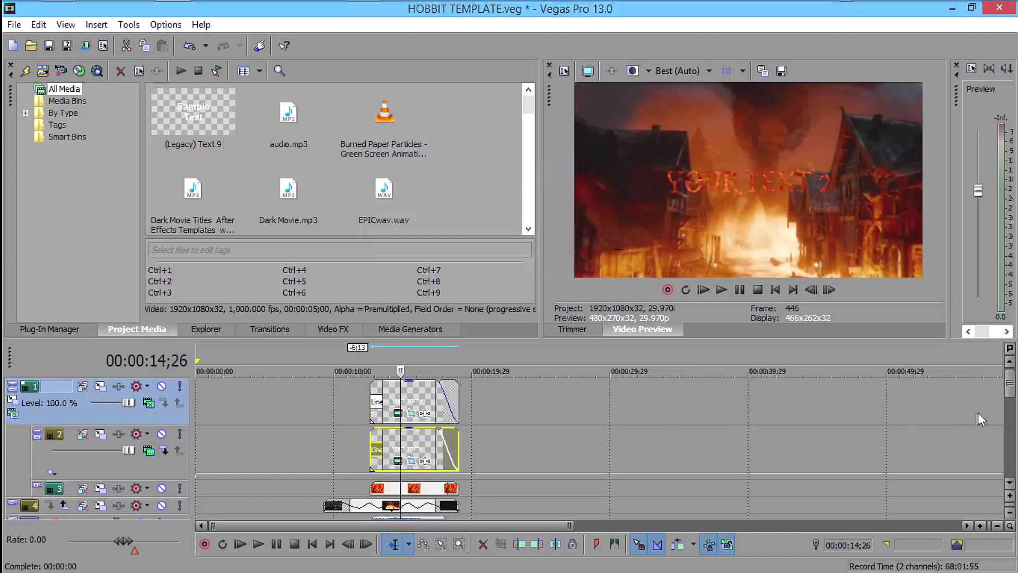
pyautogui.moveTo(1012, 395); pyautogui.dragTo(1011, 429)
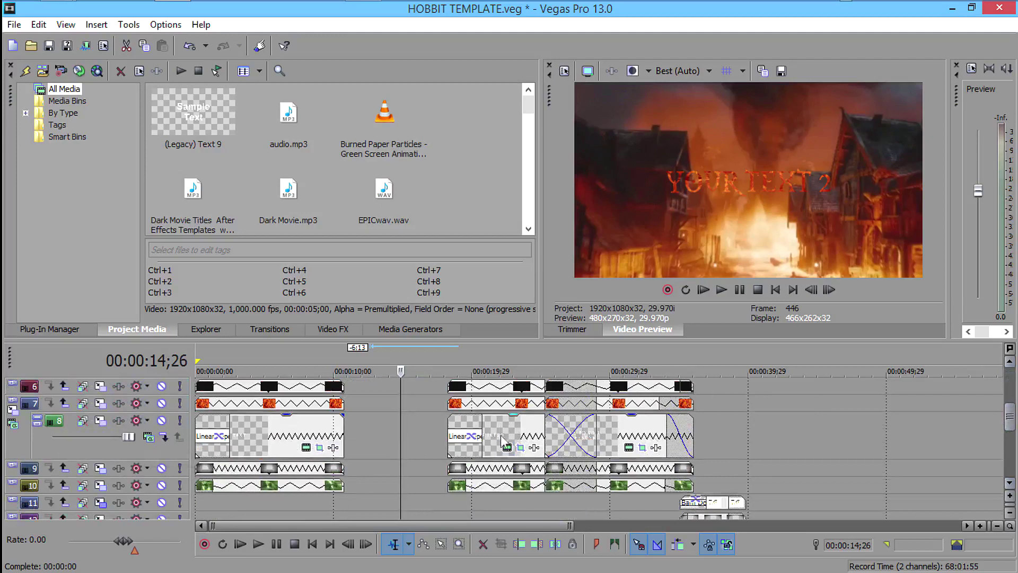
# Change the A FREE INTRO title on track 8 to 'YOUR TEXT 3'
pyautogui.click(499, 433)
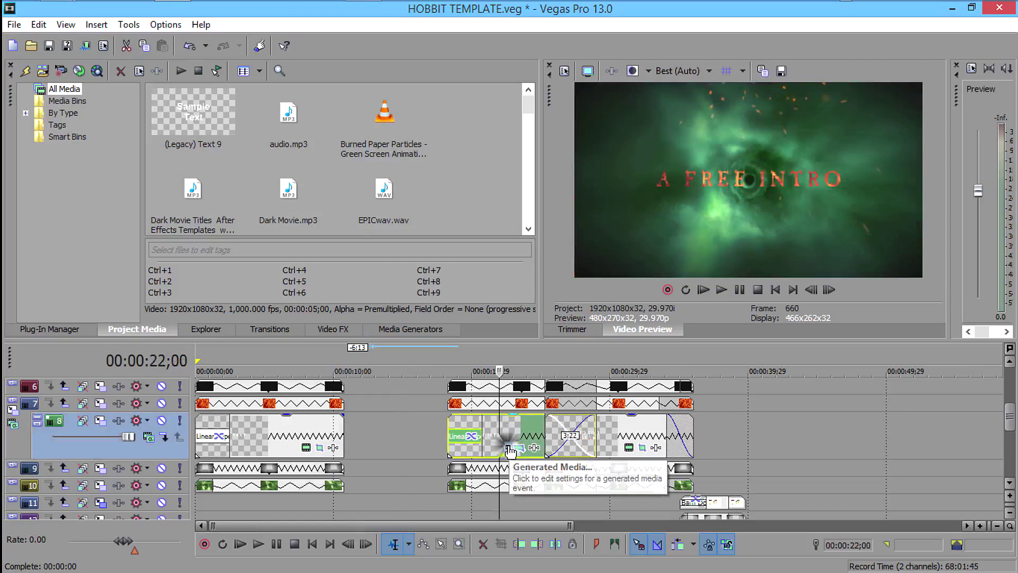
pyautogui.click(508, 448)
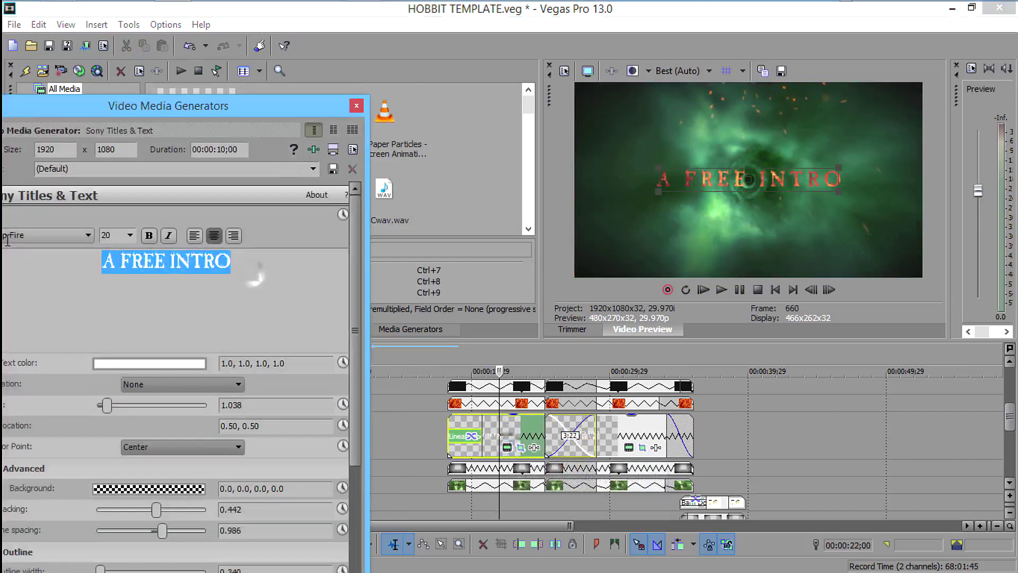
pyautogui.write('YOUR T')
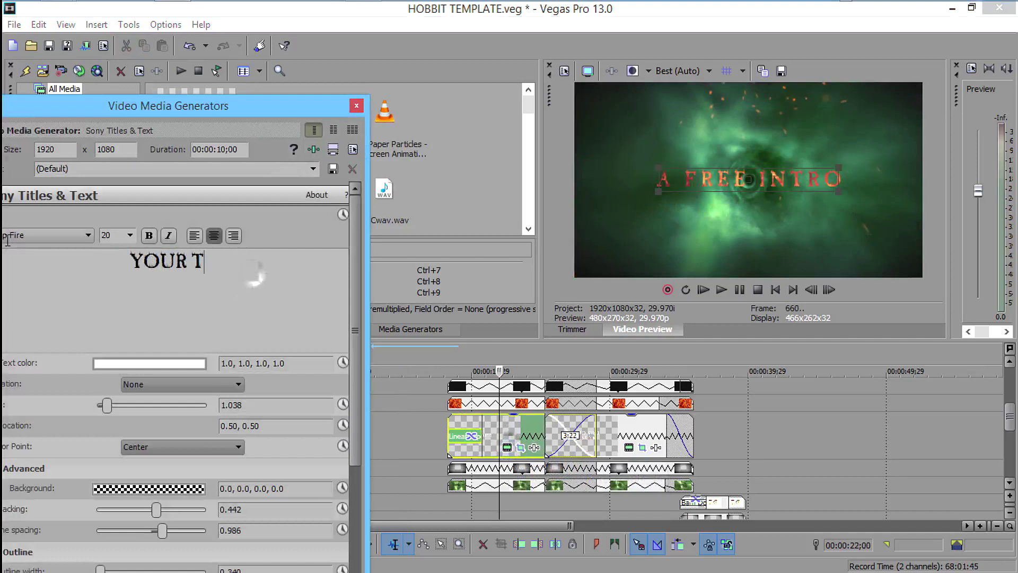
pyautogui.write('EXT ')
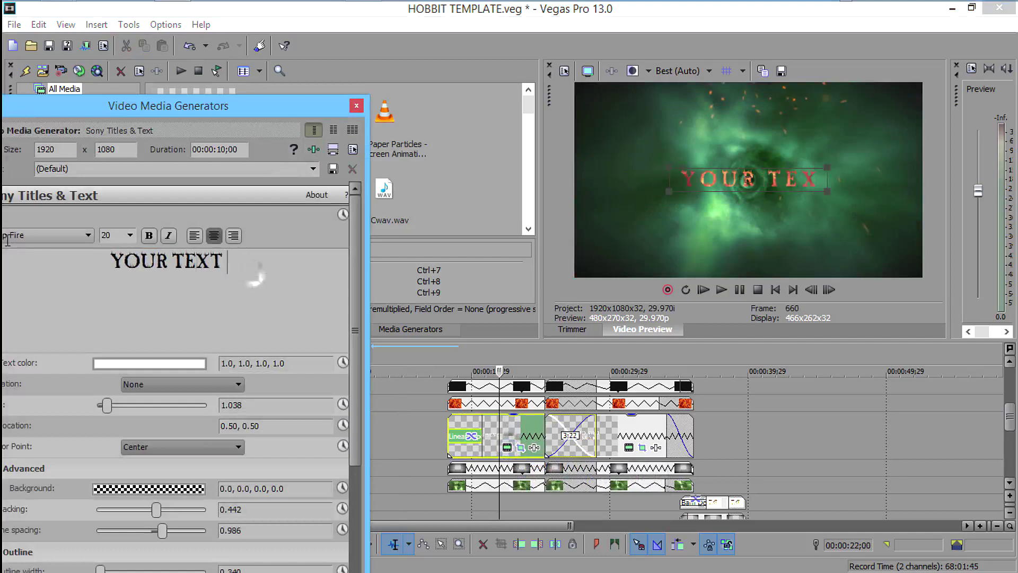
pyautogui.write('3')
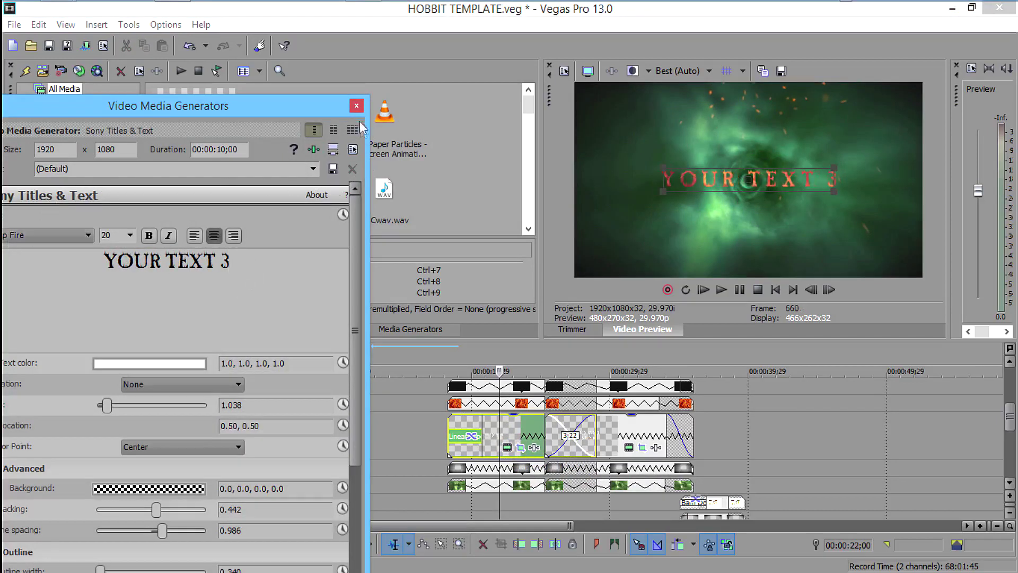
pyautogui.click(356, 108)
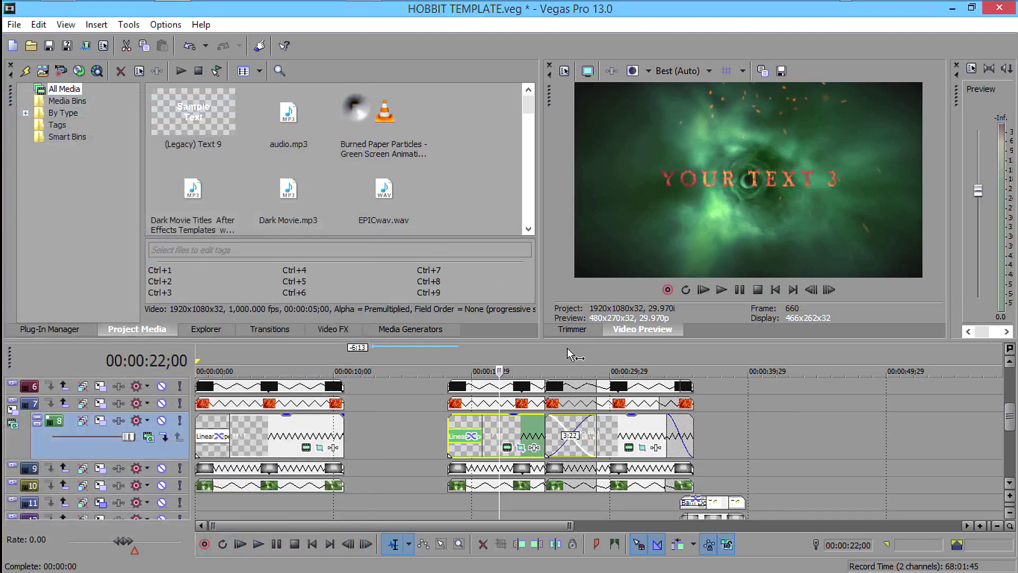
# Change the EASY TO EDIT & RENDER title to 'YOUR TEXT 4'
pyautogui.click(640, 433)
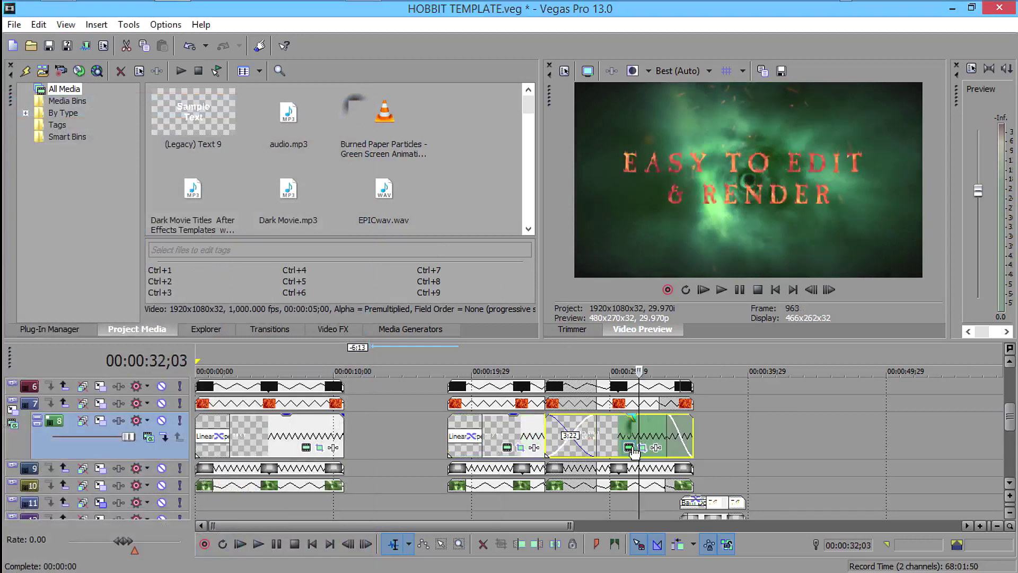
pyautogui.click(632, 448)
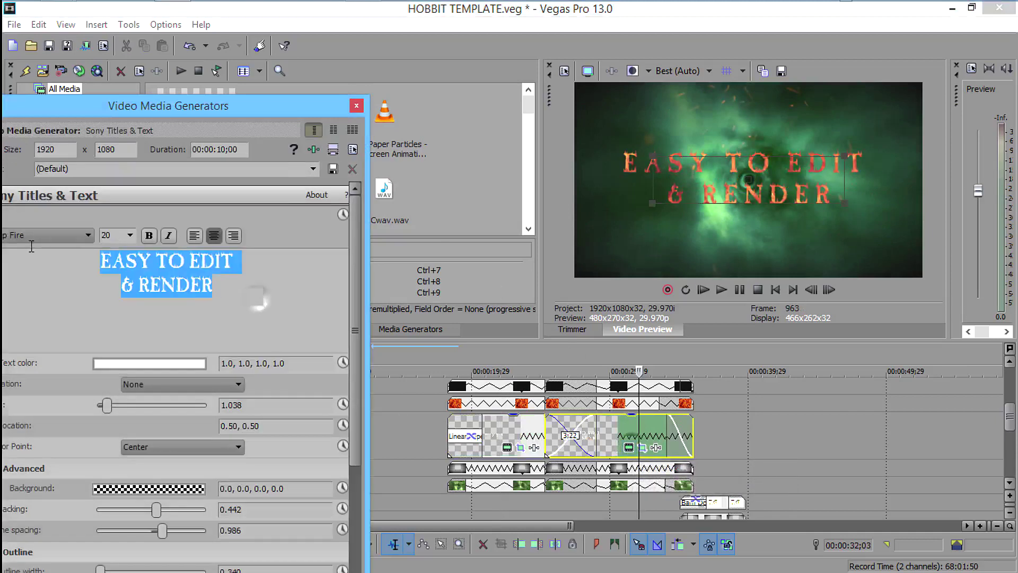
pyautogui.write('YOUR TE')
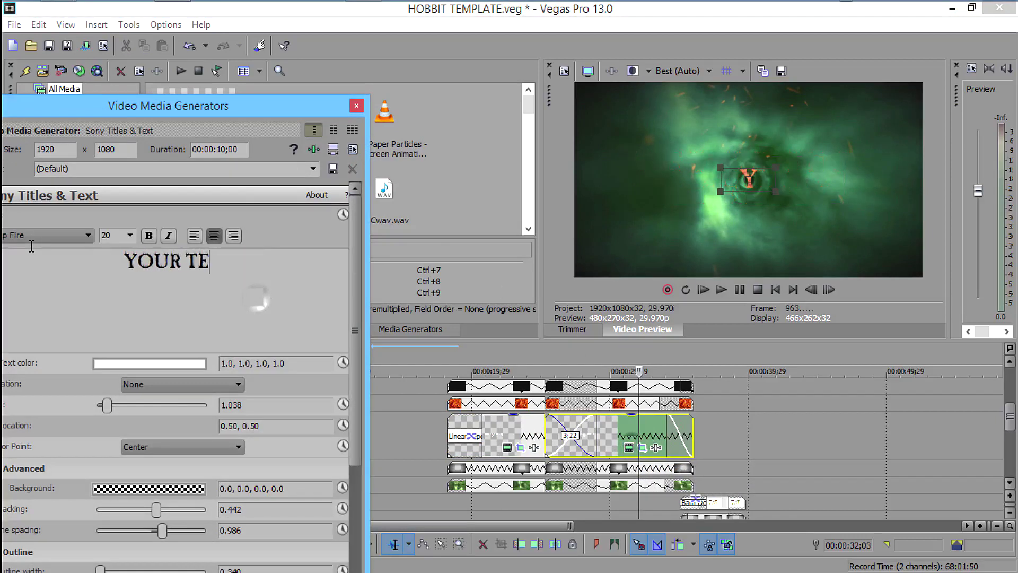
pyautogui.write('XT 4')
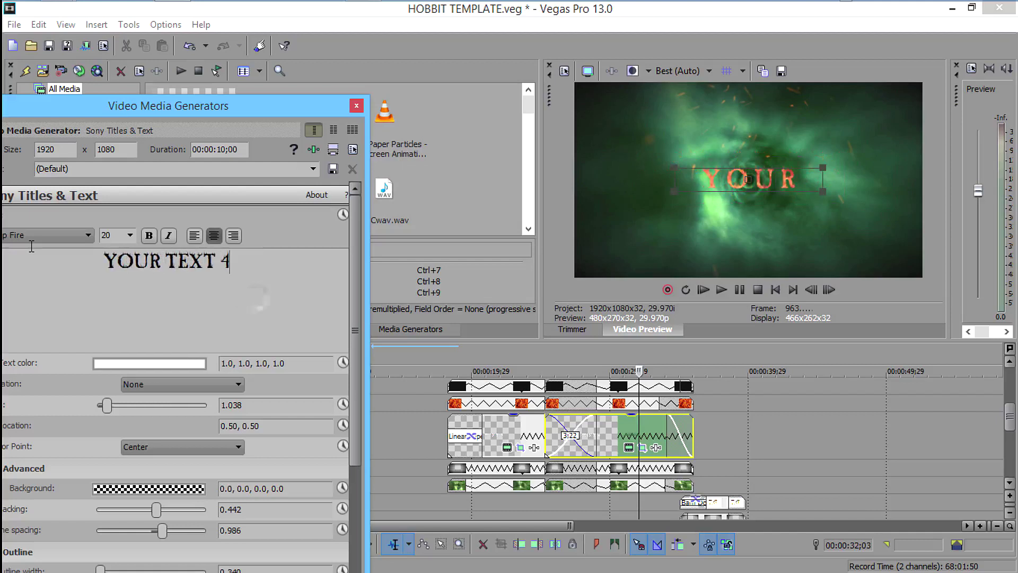
pyautogui.click(356, 106)
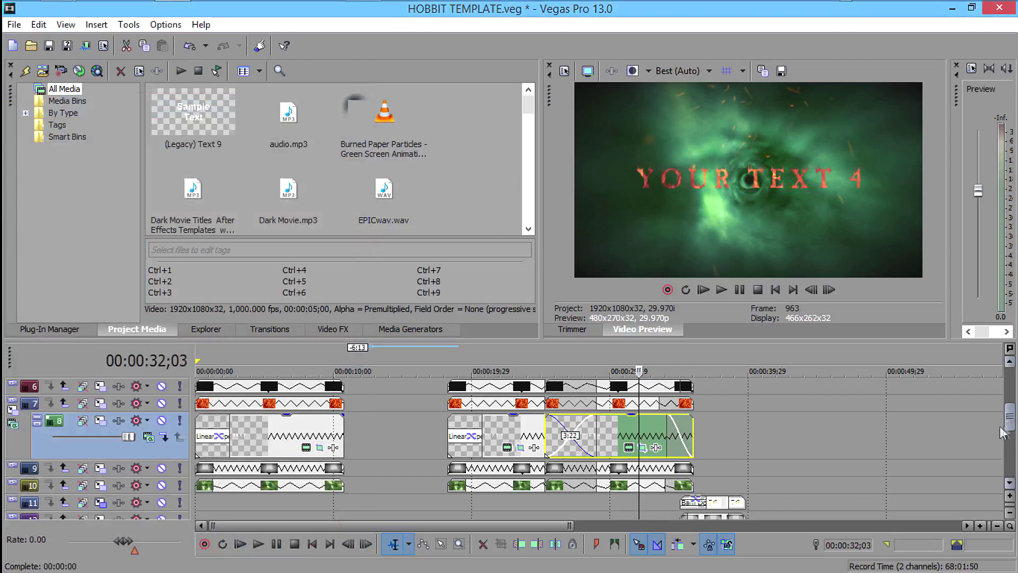
# Dismiss the render dialog, then close Vegas Pro without saving the project
pyautogui.doubleClick(299, 365)
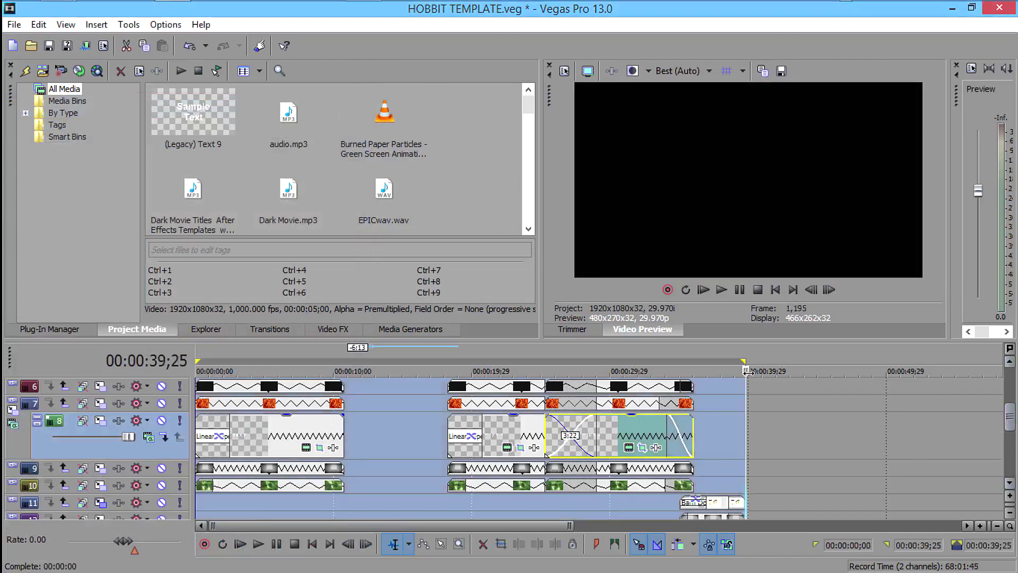
pyautogui.hotkey('alt', 'f')
pyautogui.press('r')
pyautogui.press('Escape')
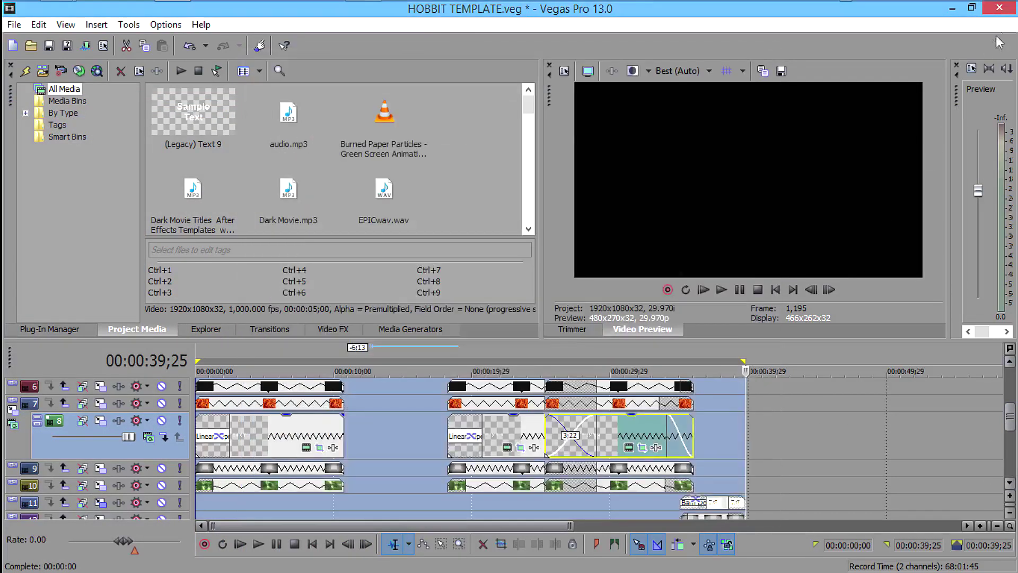
pyautogui.click(999, 7)
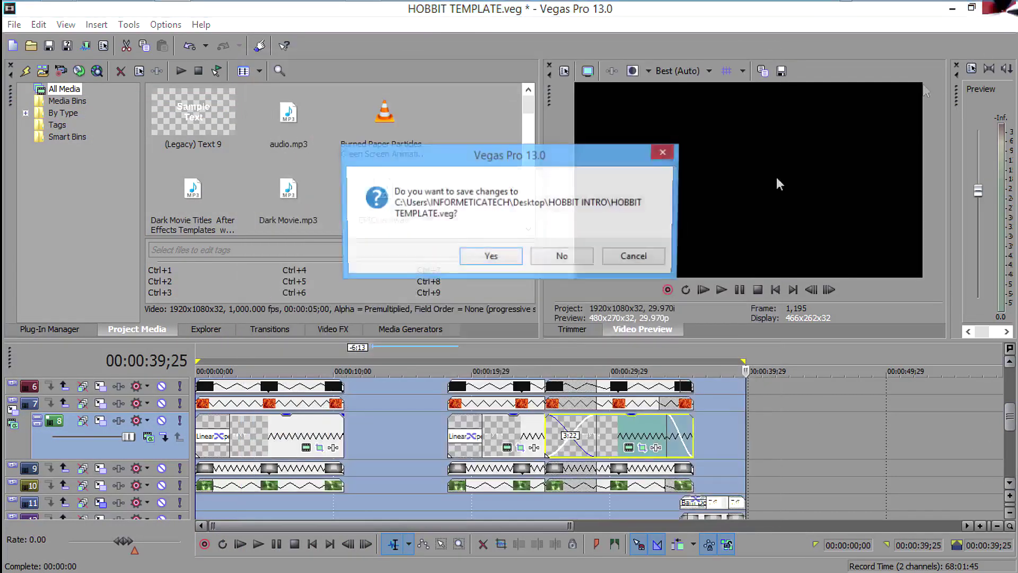
pyautogui.click(564, 260)
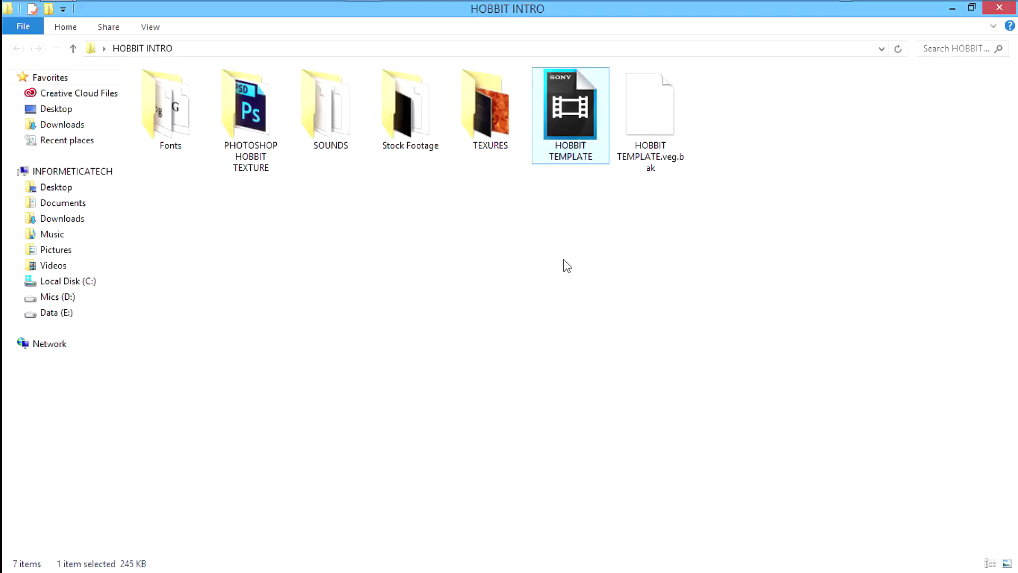